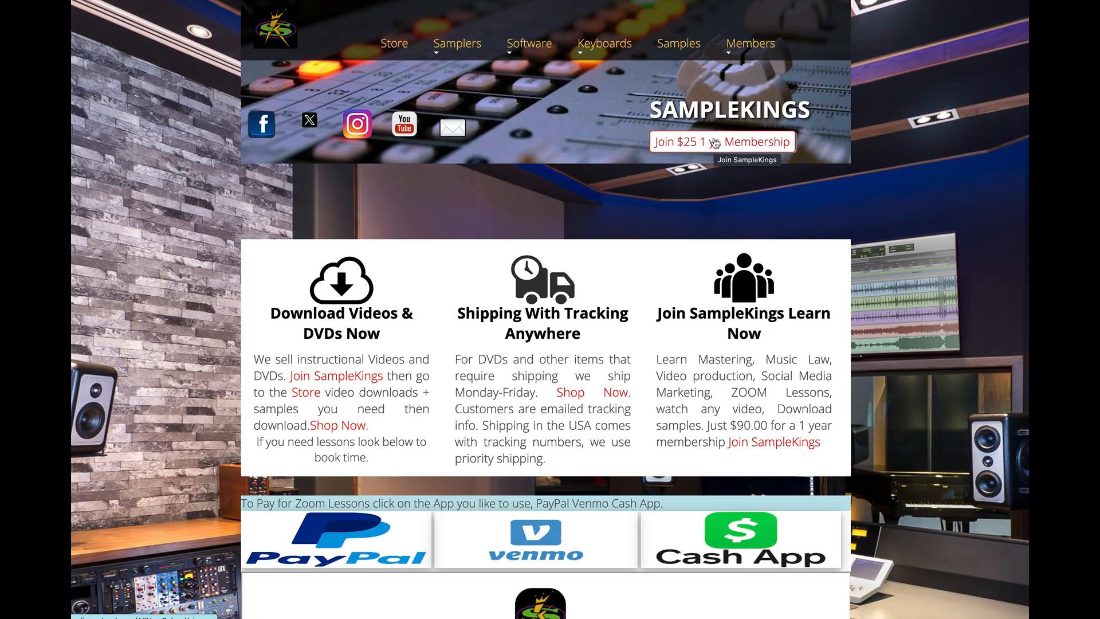
Review the Zoom lesson rates and payment codes, highlighting the members' $15/hr price and the Cash App and Venmo codes
{"action": "scroll", "coordinate": [715, 143], "scroll_direction": "down", "scroll_amount": 7}
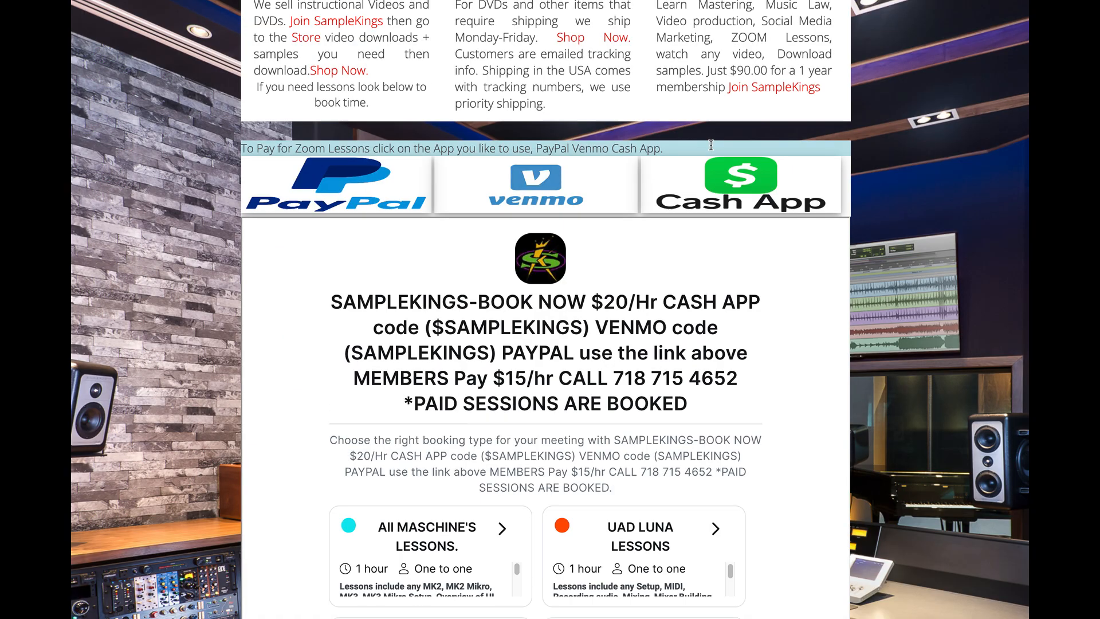
{"action": "scroll", "coordinate": [710, 151], "scroll_direction": "down", "scroll_amount": 1}
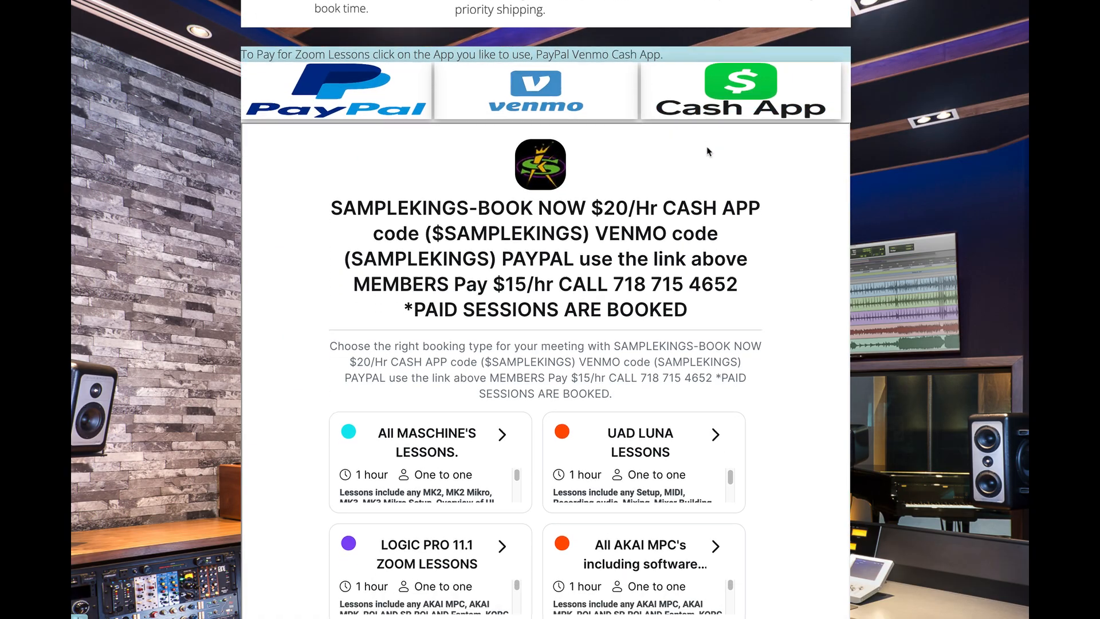
{"action": "scroll", "coordinate": [708, 151], "scroll_direction": "down", "scroll_amount": 1}
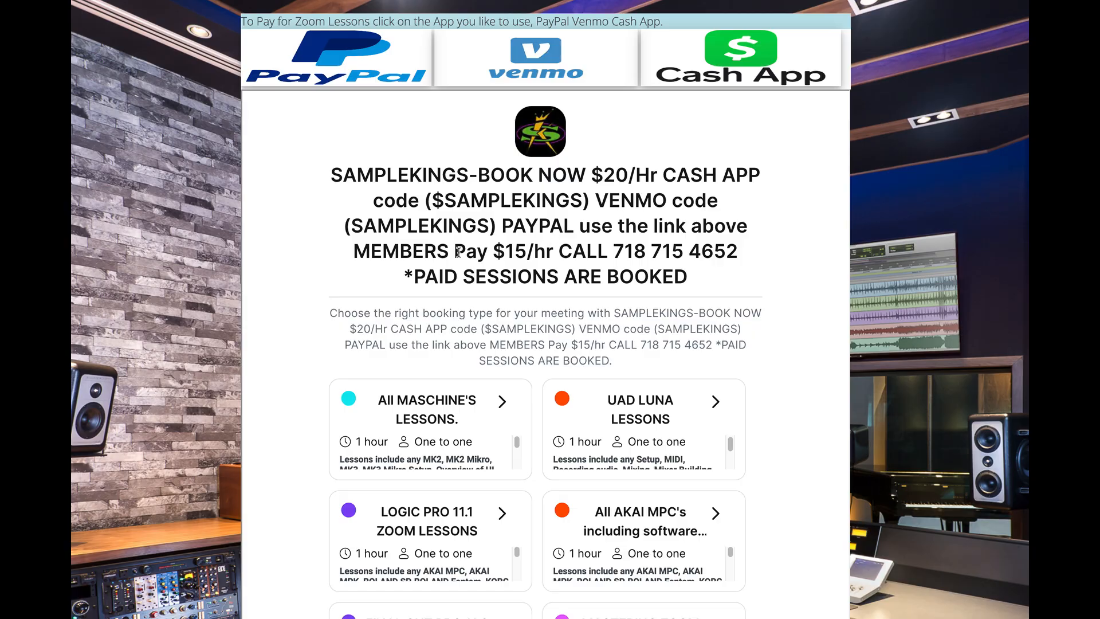
{"action": "left_click_drag", "start_coordinate": [493, 252], "coordinate": [764, 258]}
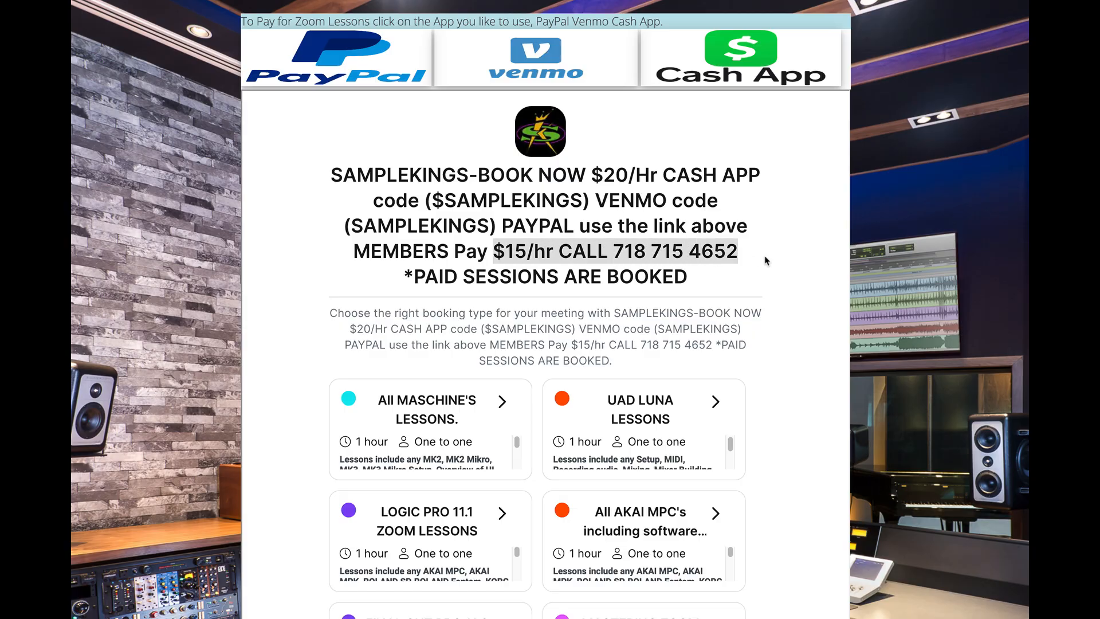
{"action": "left_click_drag", "start_coordinate": [433, 201], "coordinate": [578, 207]}
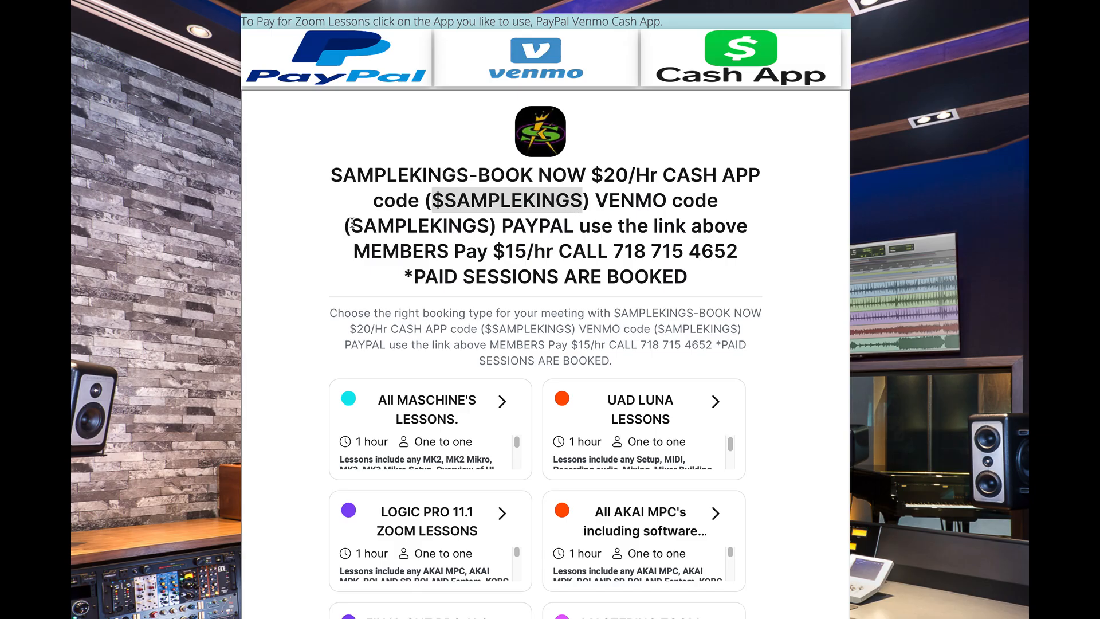
{"action": "left_click_drag", "start_coordinate": [351, 224], "coordinate": [505, 229]}
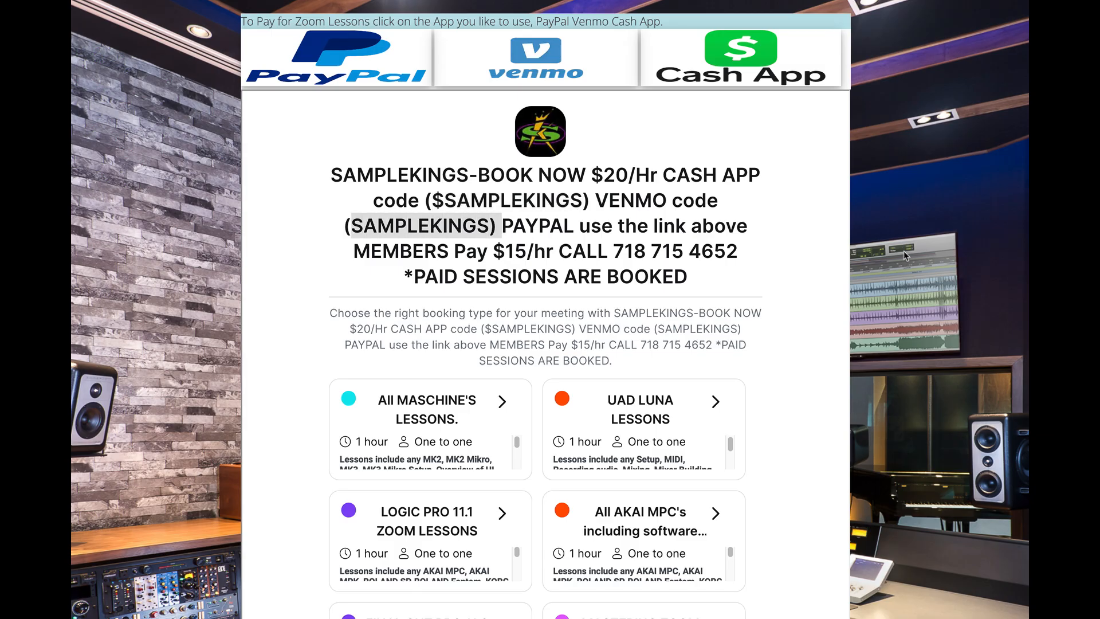
{"action": "scroll", "coordinate": [902, 250], "scroll_direction": "down", "scroll_amount": 4}
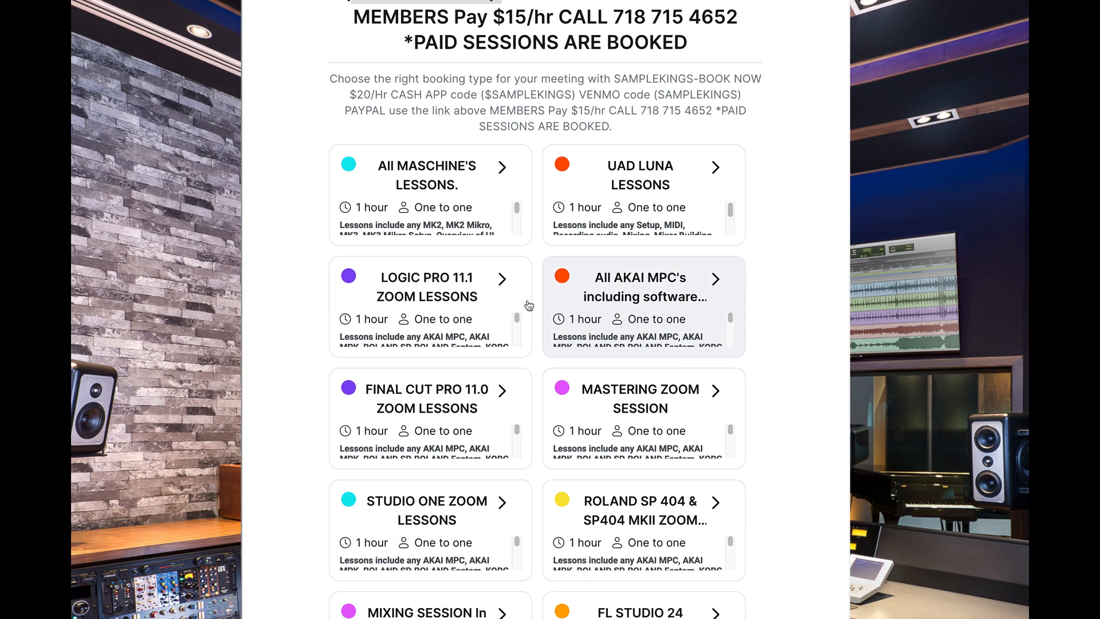
Choose the Logic Pro 11.1 Zoom lesson and pick the June 6, 2025 slot at 4:00 PM
{"action": "left_click", "coordinate": [451, 293]}
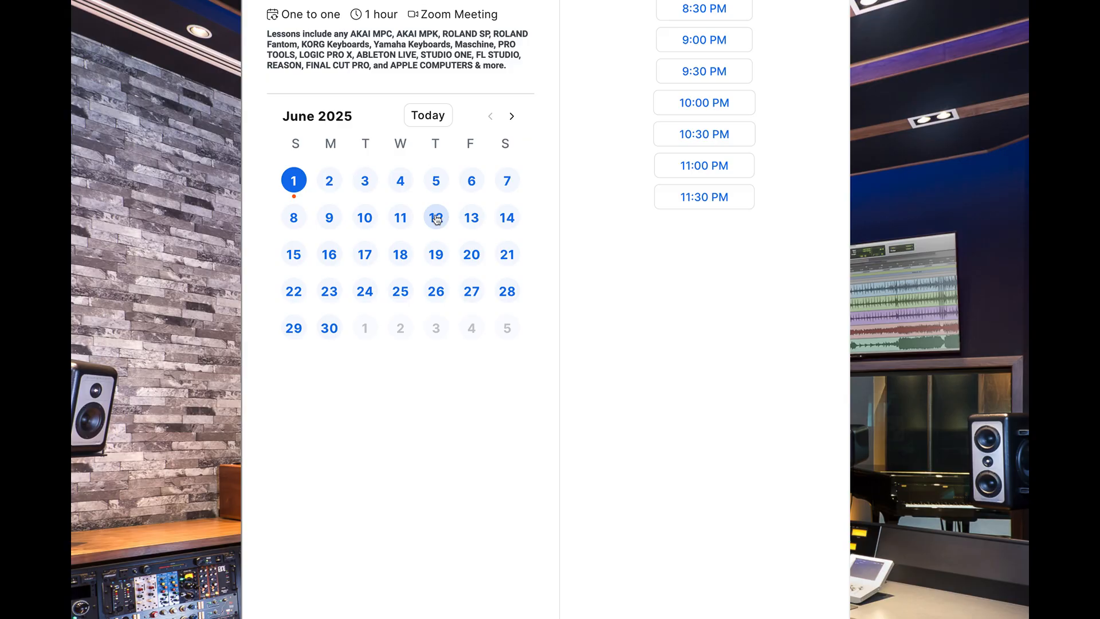
{"action": "left_click", "coordinate": [471, 181]}
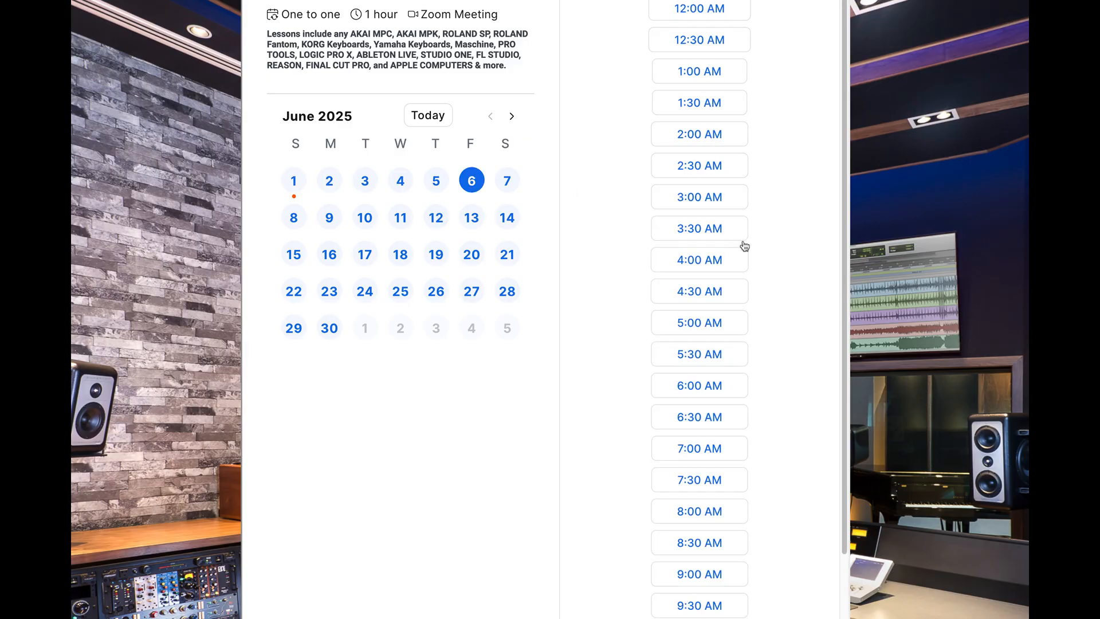
{"action": "scroll", "coordinate": [740, 247], "scroll_direction": "down", "scroll_amount": 10}
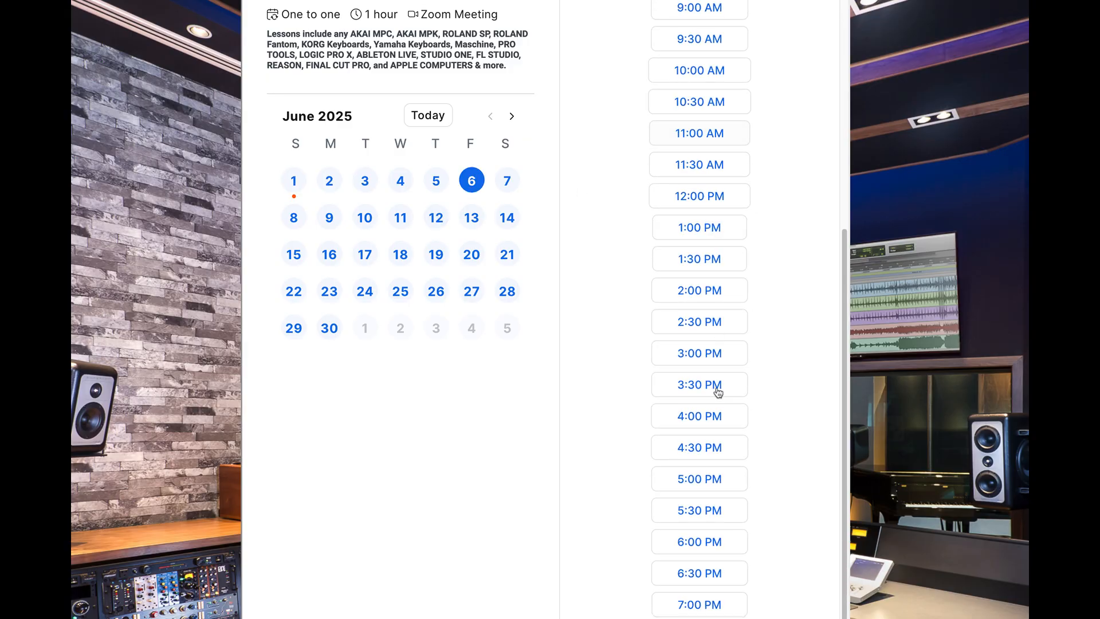
{"action": "left_click", "coordinate": [710, 416]}
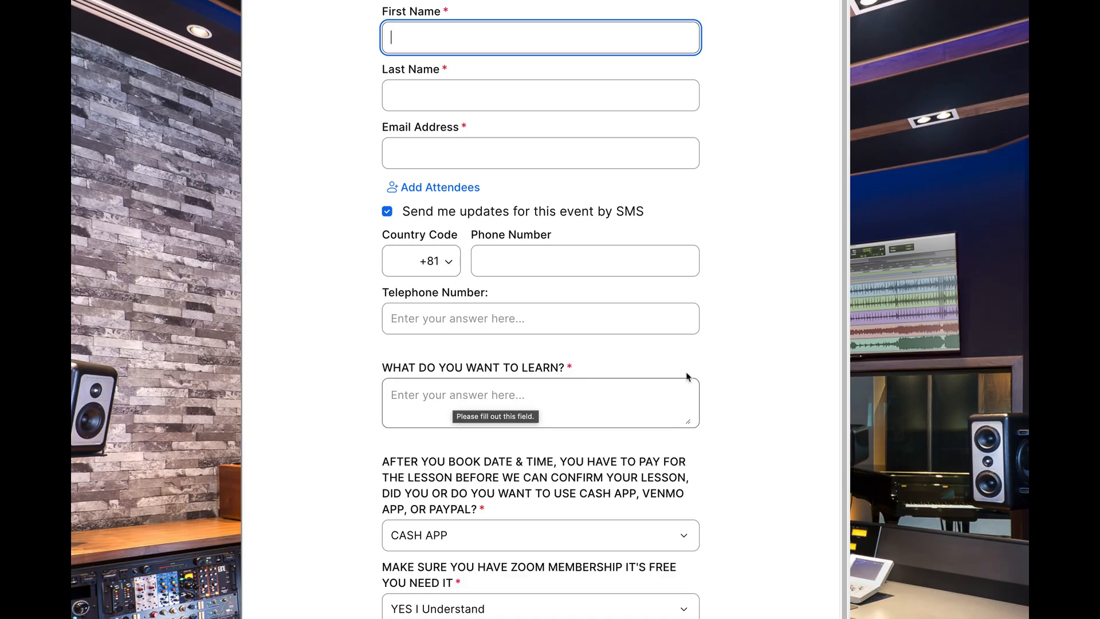
Examine the booking form's questions and cancellation terms, then return to the lesson list and highlight the contact phone number
{"action": "scroll", "coordinate": [724, 368], "scroll_direction": "down", "scroll_amount": 7}
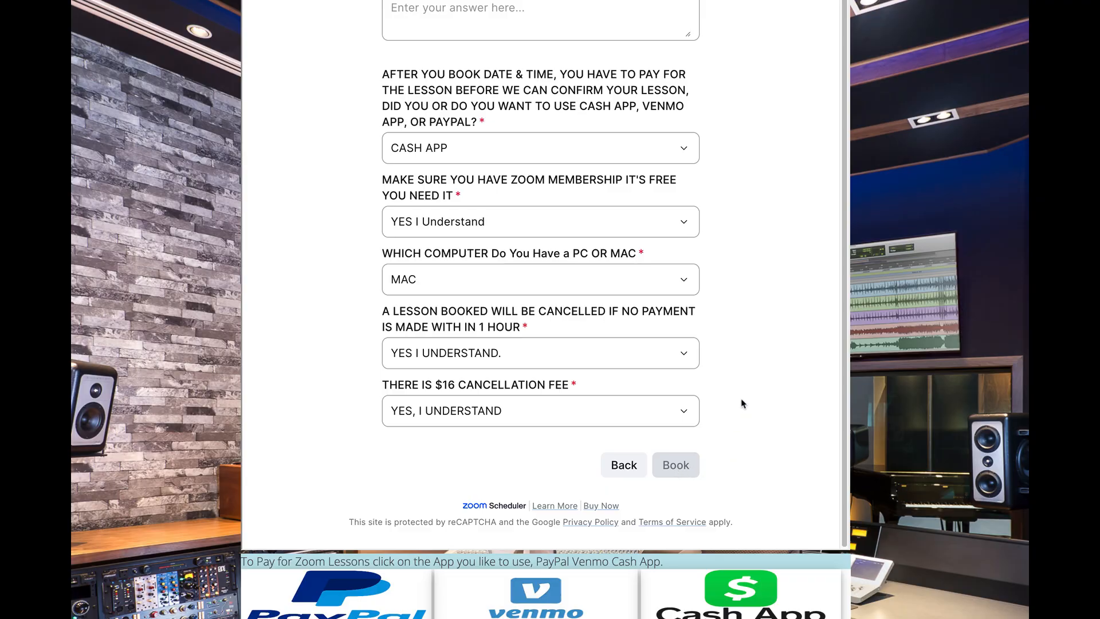
{"action": "scroll", "coordinate": [742, 403], "scroll_direction": "up", "scroll_amount": 2}
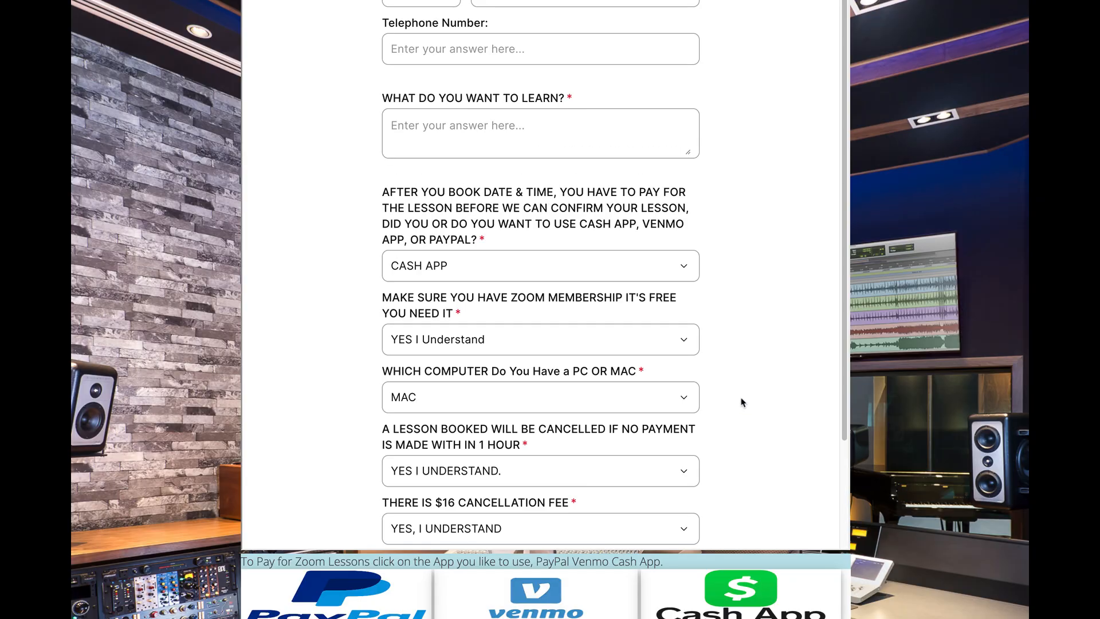
{"action": "scroll", "coordinate": [739, 400], "scroll_direction": "up", "scroll_amount": 15}
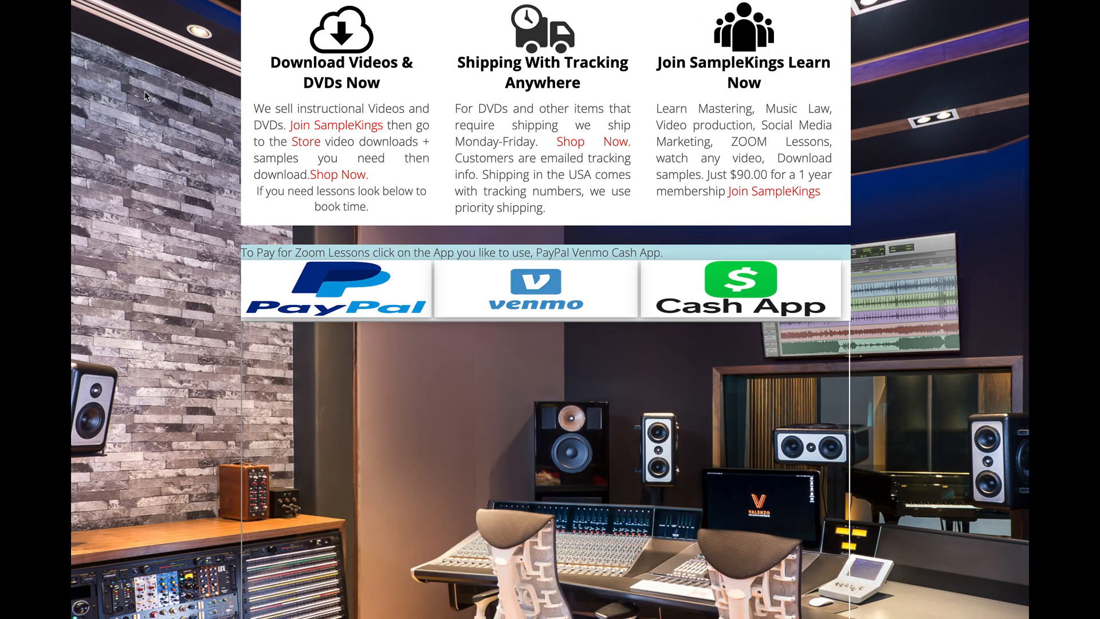
{"action": "scroll", "coordinate": [655, 361], "scroll_direction": "down", "scroll_amount": 2}
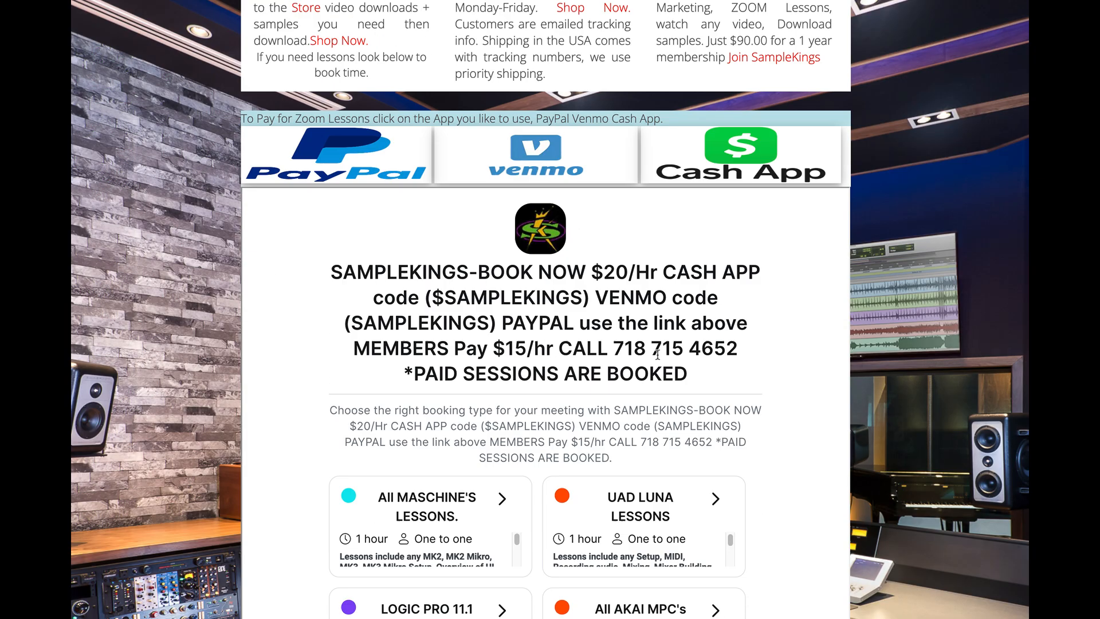
{"action": "left_click_drag", "start_coordinate": [564, 346], "coordinate": [735, 341]}
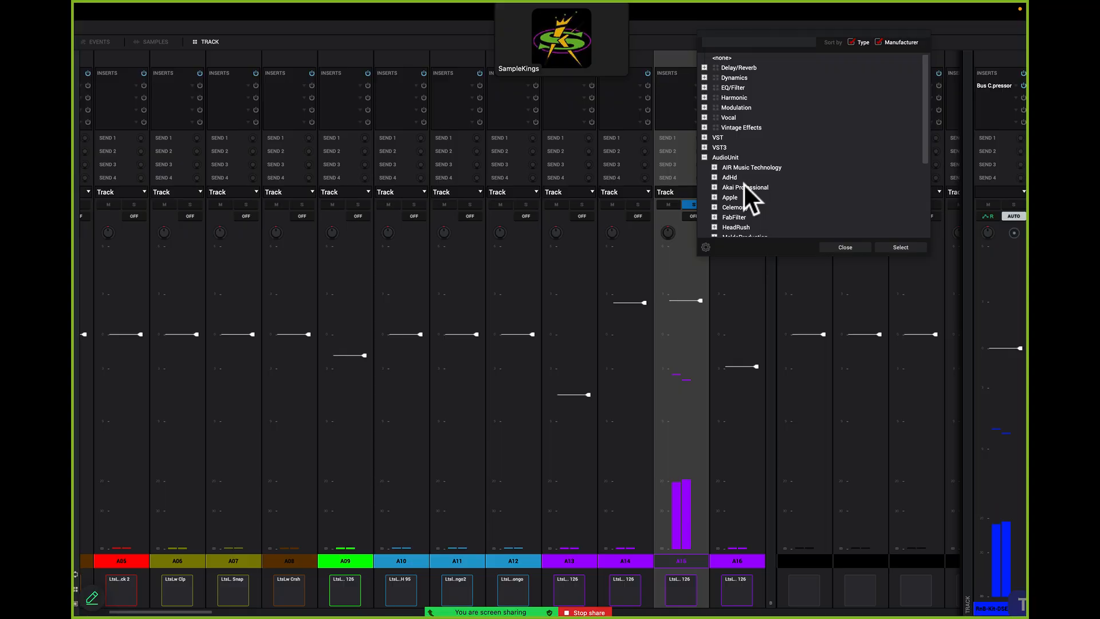
Switch to the MPC mixer and load the Universal Audio (UADx) AudioUnit plug-in UADx Hitsville EQ into track A15's first insert
{"action": "scroll", "coordinate": [744, 184], "scroll_direction": "down", "scroll_amount": 3}
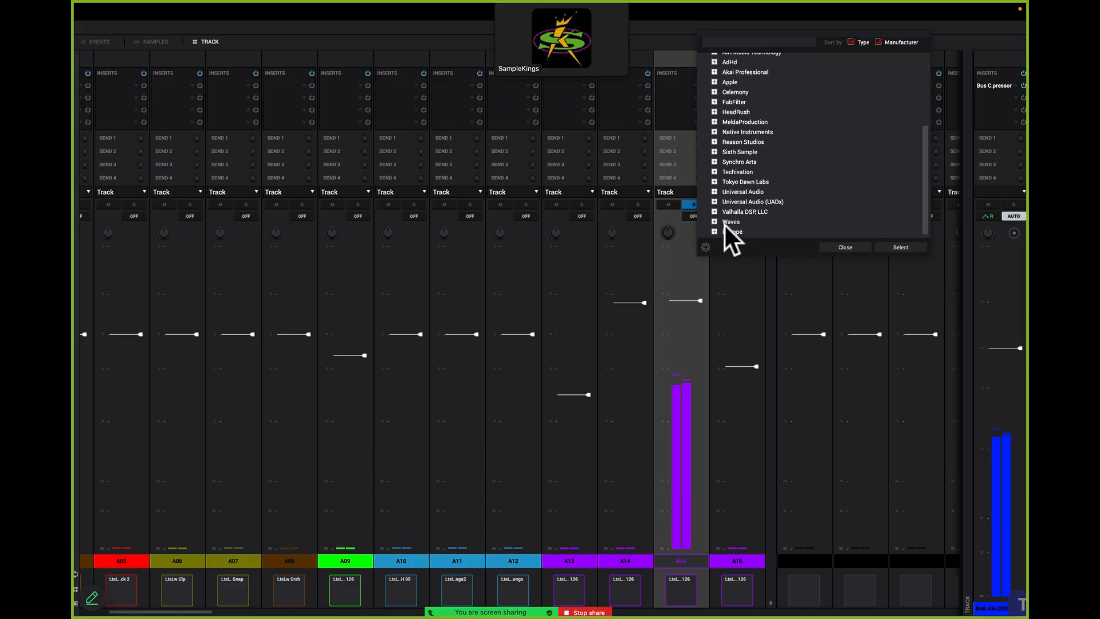
{"action": "left_click", "coordinate": [713, 200]}
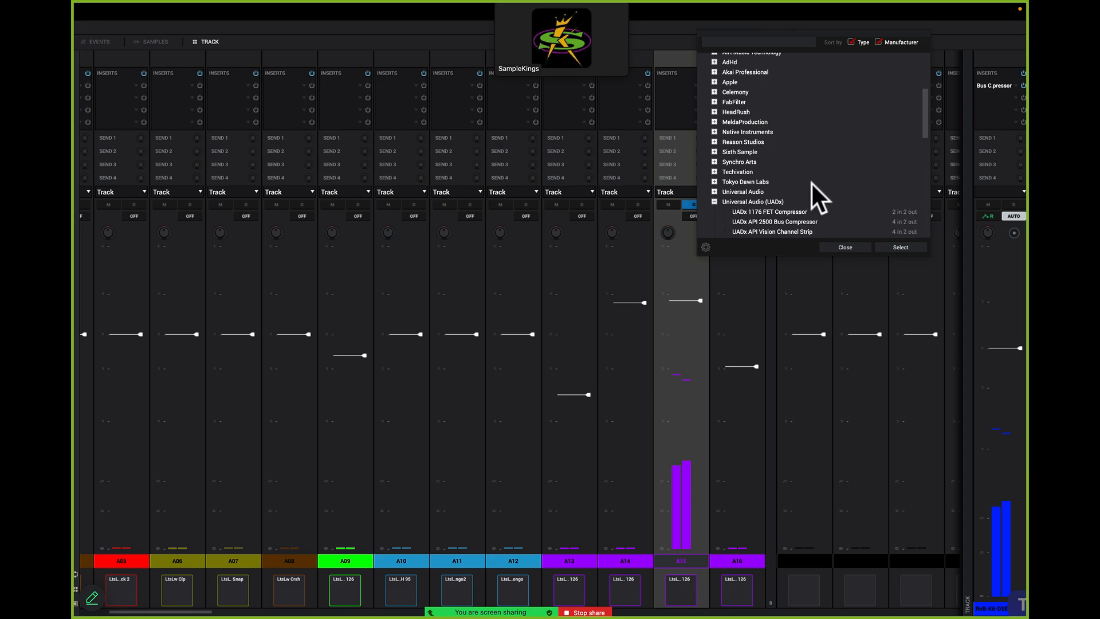
{"action": "scroll", "coordinate": [810, 183], "scroll_direction": "down", "scroll_amount": 3}
{"action": "scroll", "coordinate": [809, 189], "scroll_direction": "down", "scroll_amount": 2}
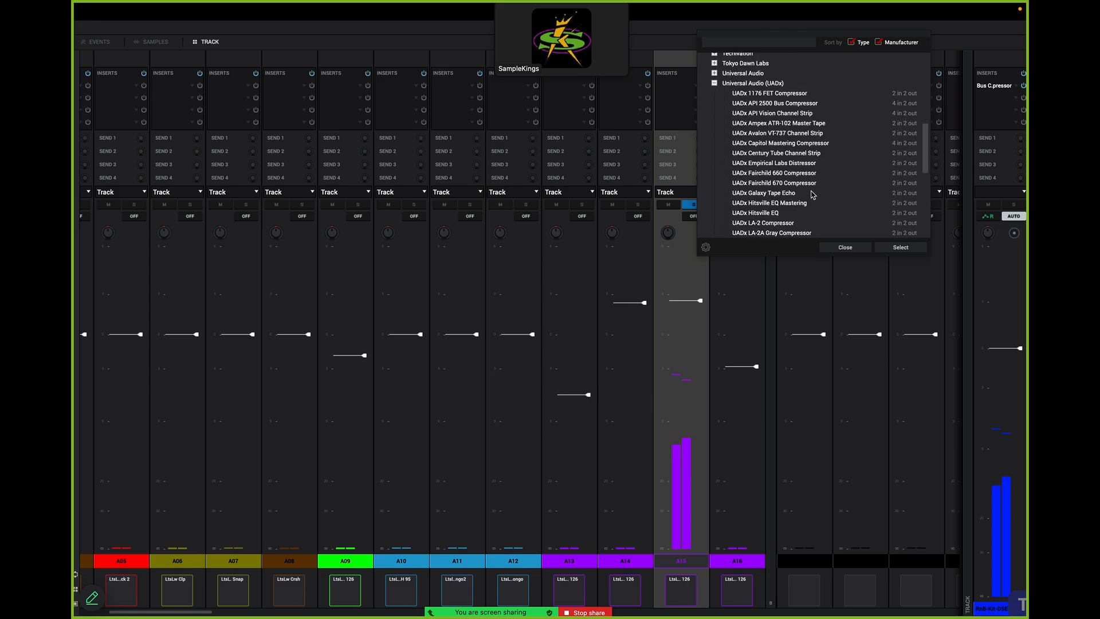
{"action": "scroll", "coordinate": [810, 191], "scroll_direction": "down", "scroll_amount": 3}
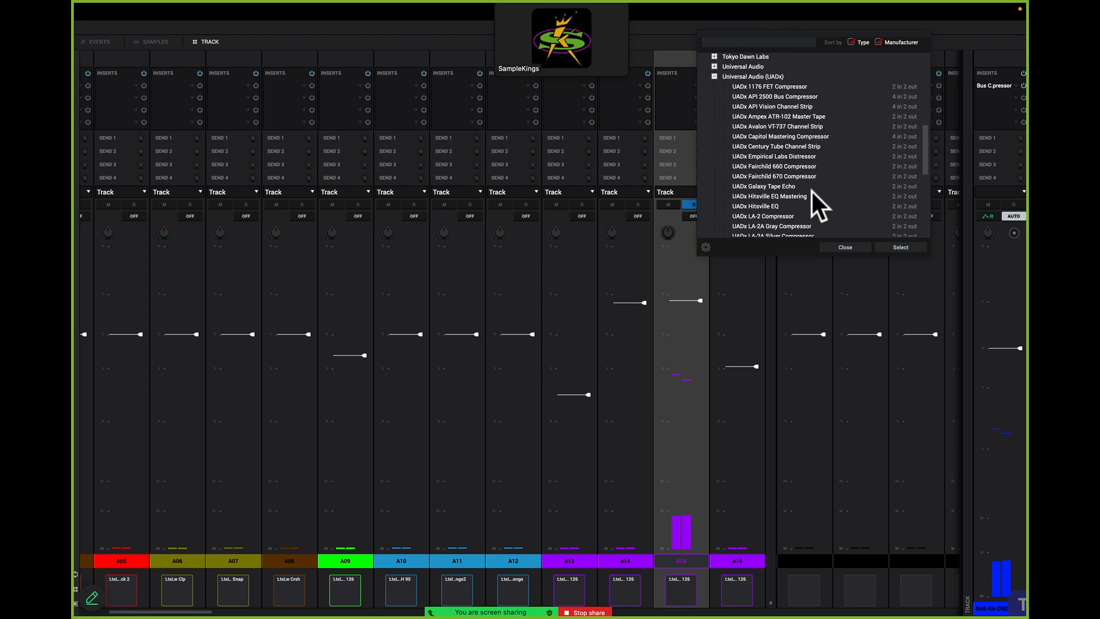
{"action": "scroll", "coordinate": [811, 193], "scroll_direction": "down", "scroll_amount": 2}
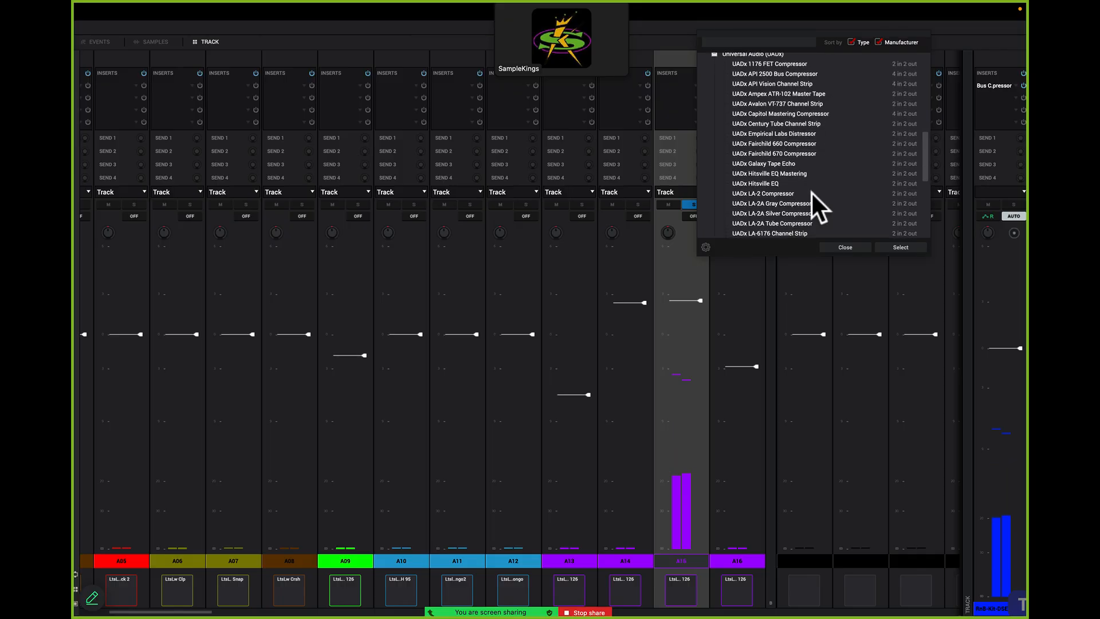
{"action": "scroll", "coordinate": [812, 197], "scroll_direction": "down", "scroll_amount": 1}
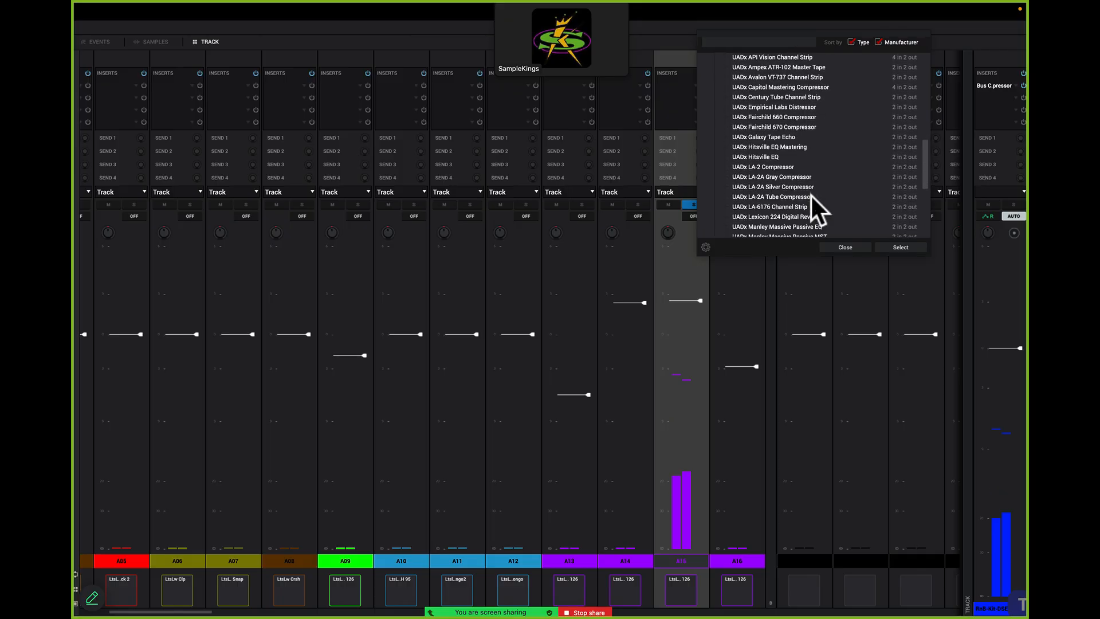
{"action": "scroll", "coordinate": [810, 195], "scroll_direction": "down", "scroll_amount": 2}
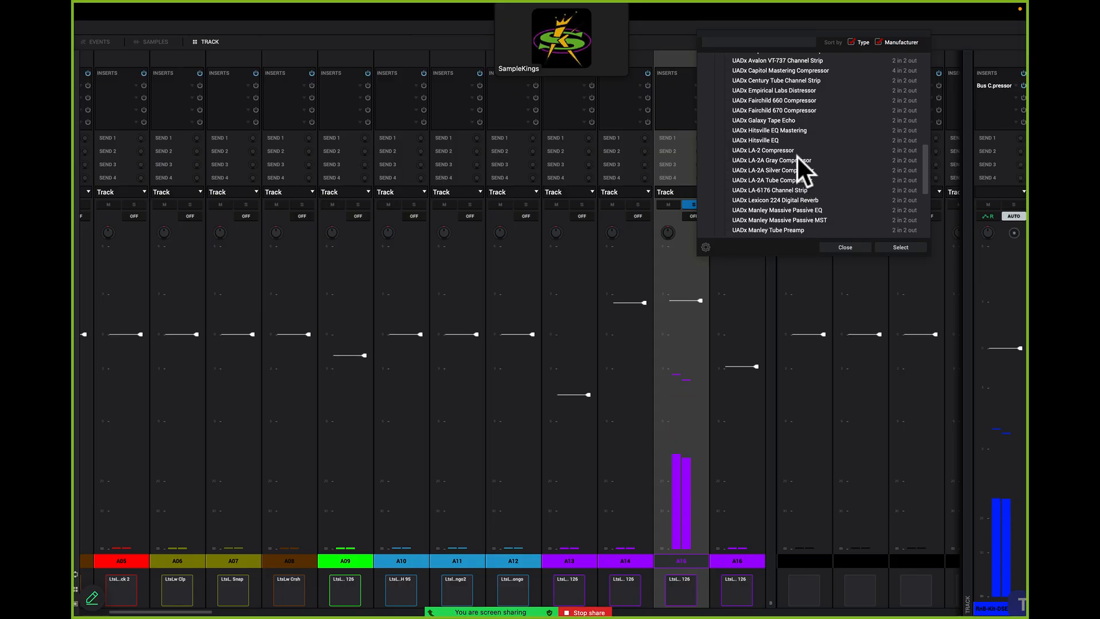
{"action": "double_click", "coordinate": [766, 139]}
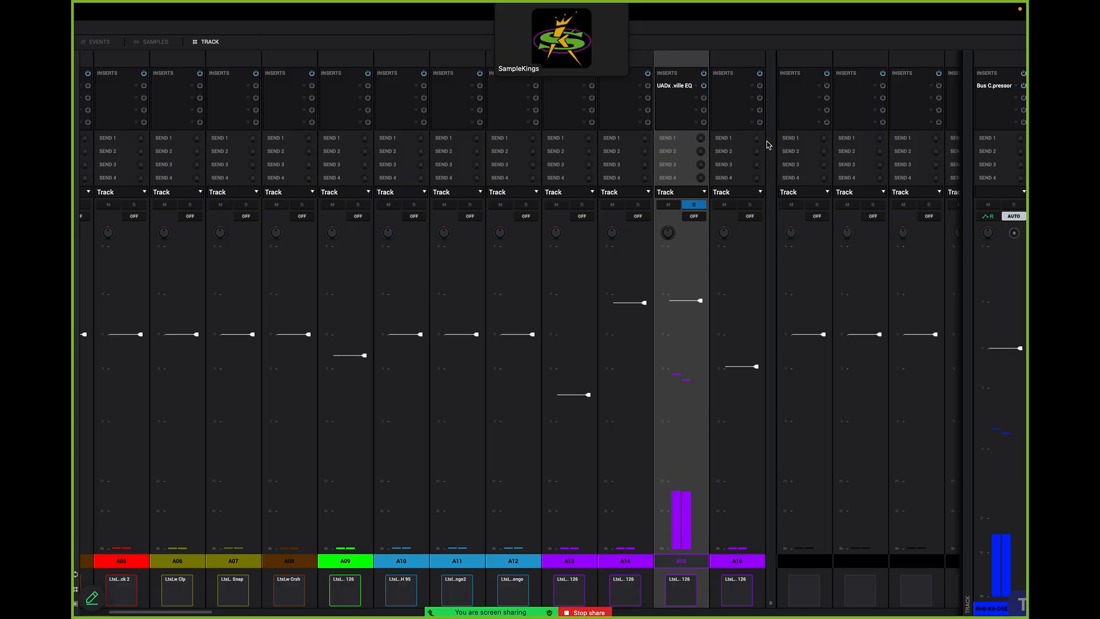
Open the Hitsville EQ on track A15 and resize the plug-in to 100%
{"action": "left_click", "coordinate": [675, 83]}
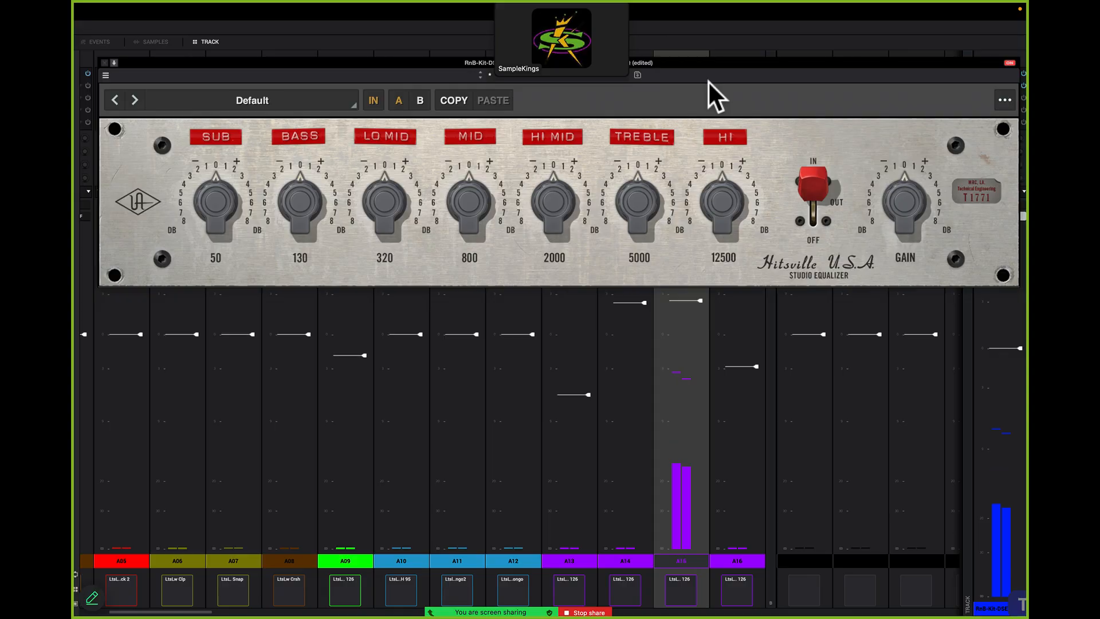
{"action": "left_click", "coordinate": [1005, 99]}
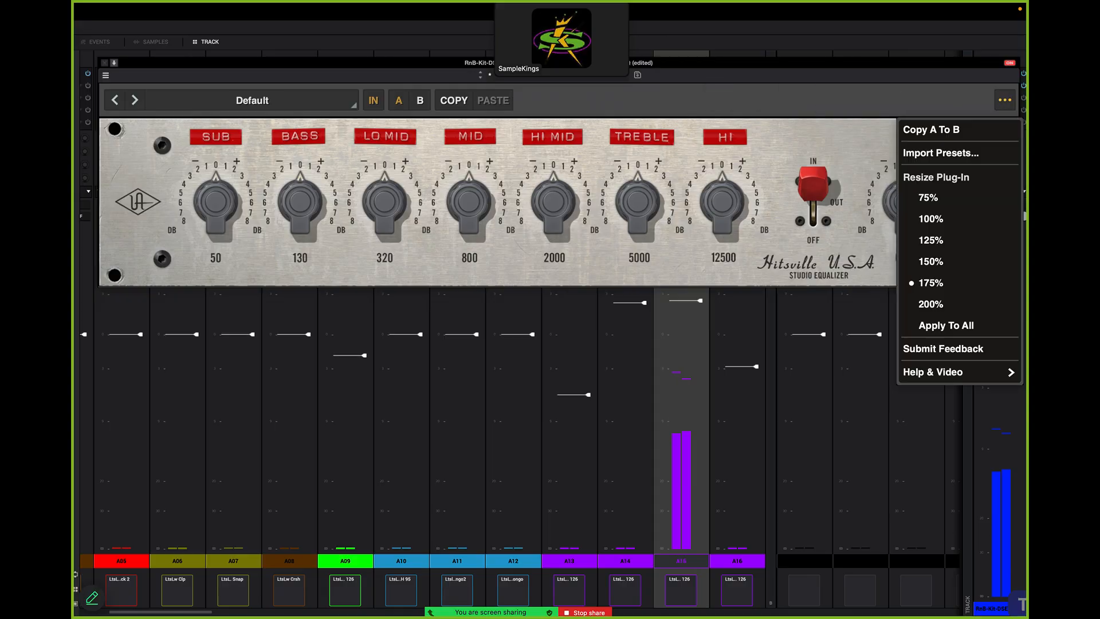
{"action": "left_click", "coordinate": [952, 218]}
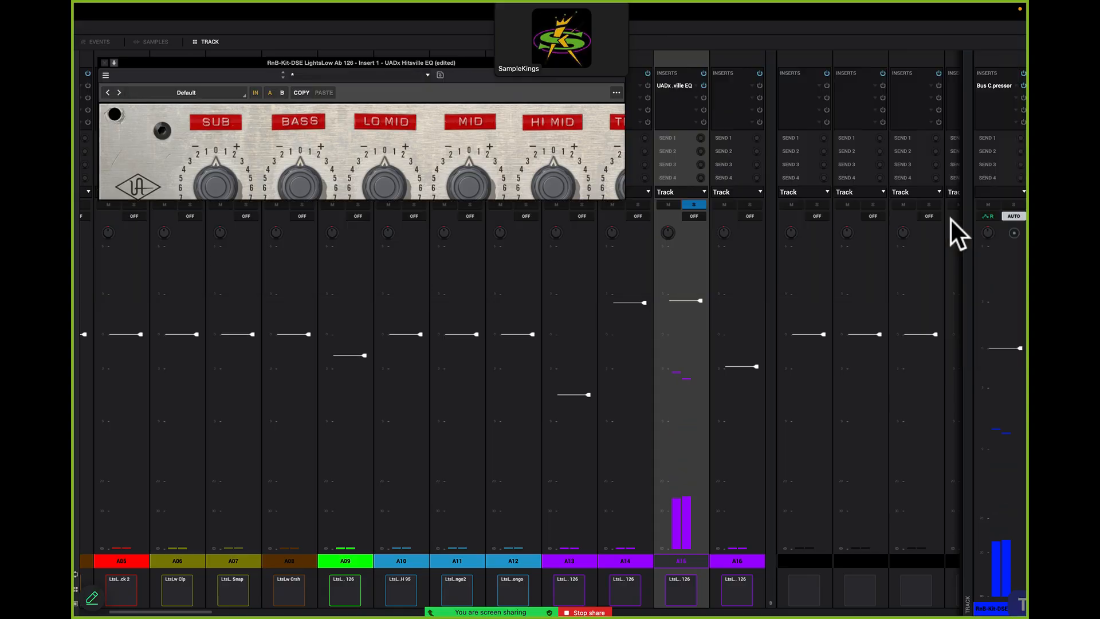
{"action": "left_click", "coordinate": [365, 73]}
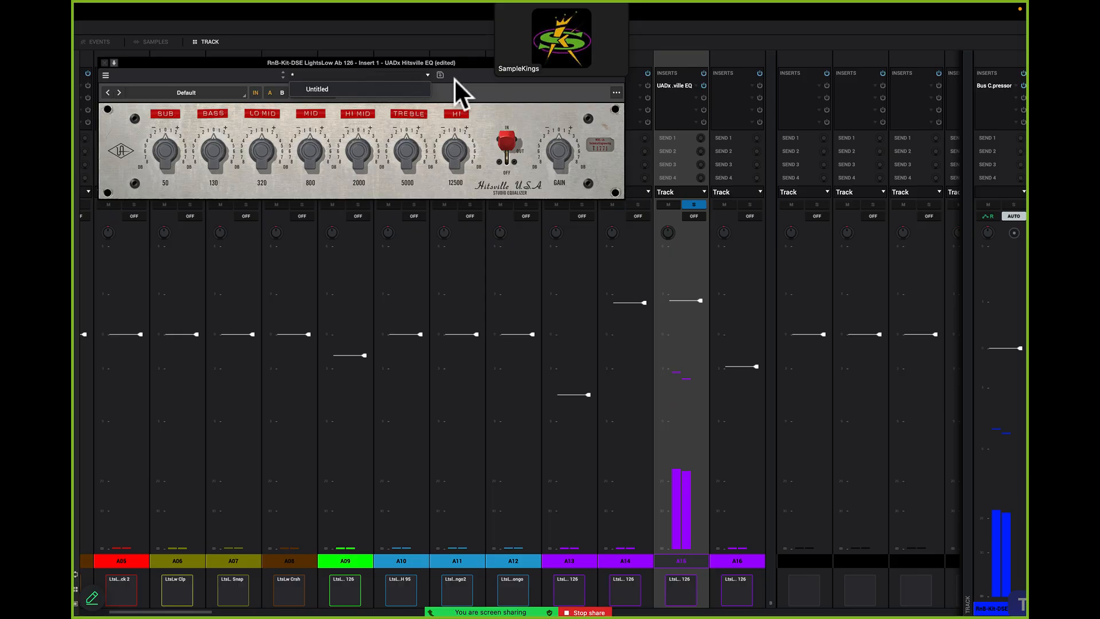
{"action": "left_click", "coordinate": [521, 84]}
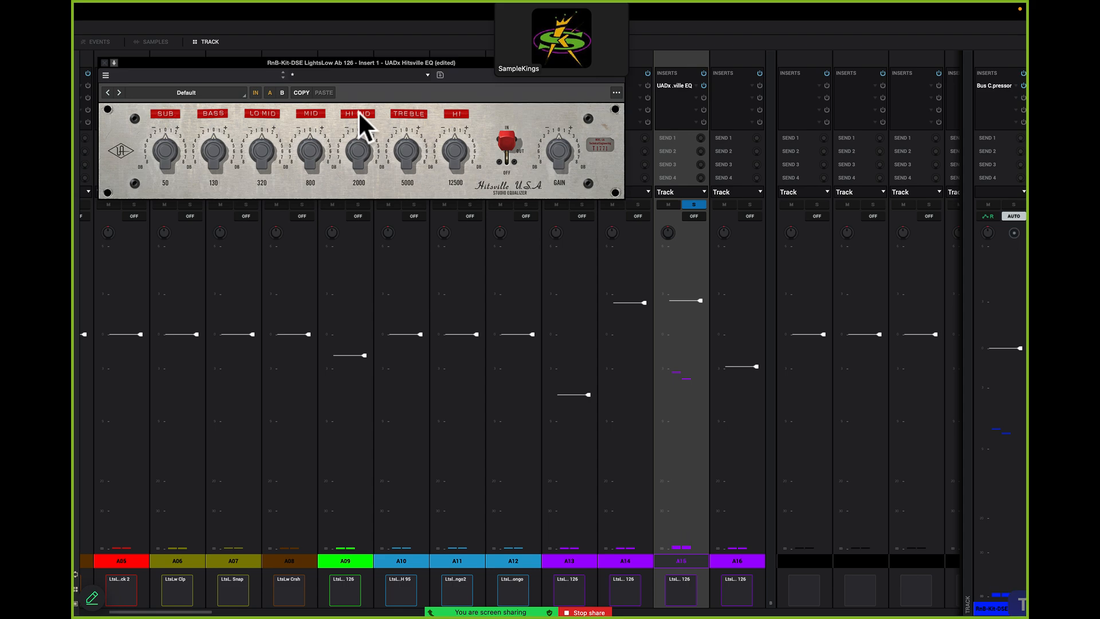
Move the EQ window clear of the screen edge and filter the Hitsville EQ presets by the Guitar type
{"action": "left_click", "coordinate": [228, 91]}
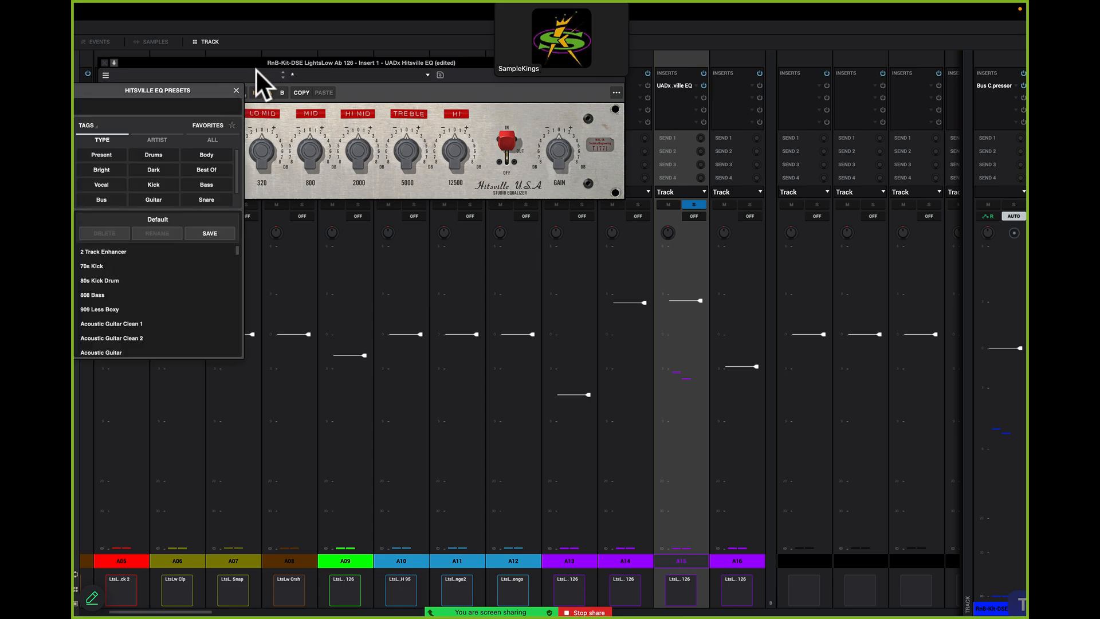
{"action": "left_click_drag", "start_coordinate": [254, 67], "coordinate": [545, 105]}
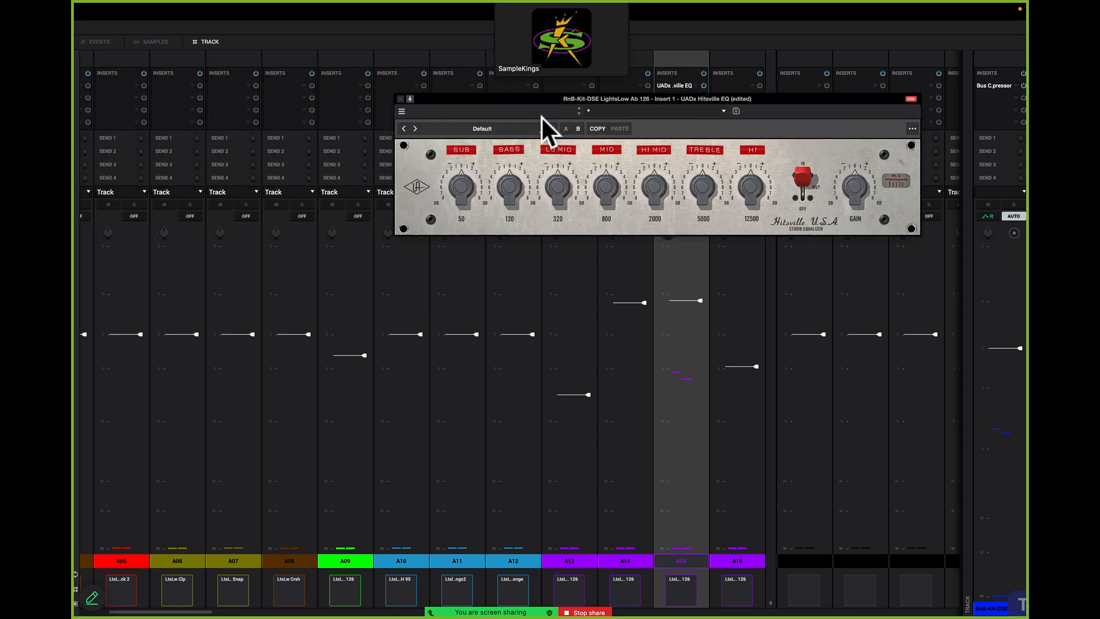
{"action": "left_click", "coordinate": [513, 127]}
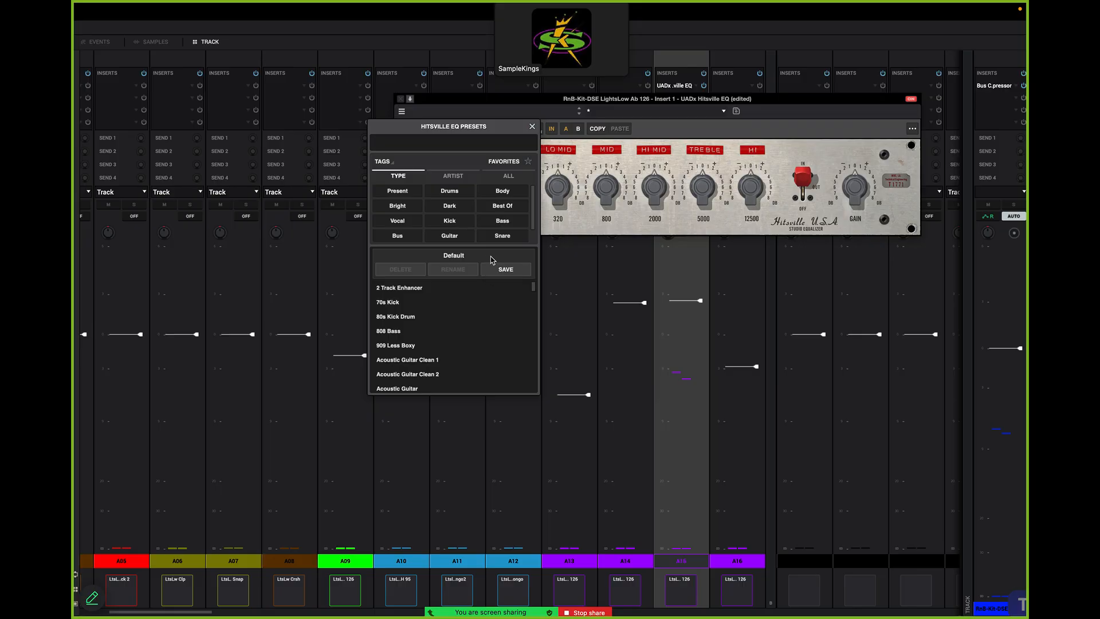
{"action": "left_click", "coordinate": [443, 235]}
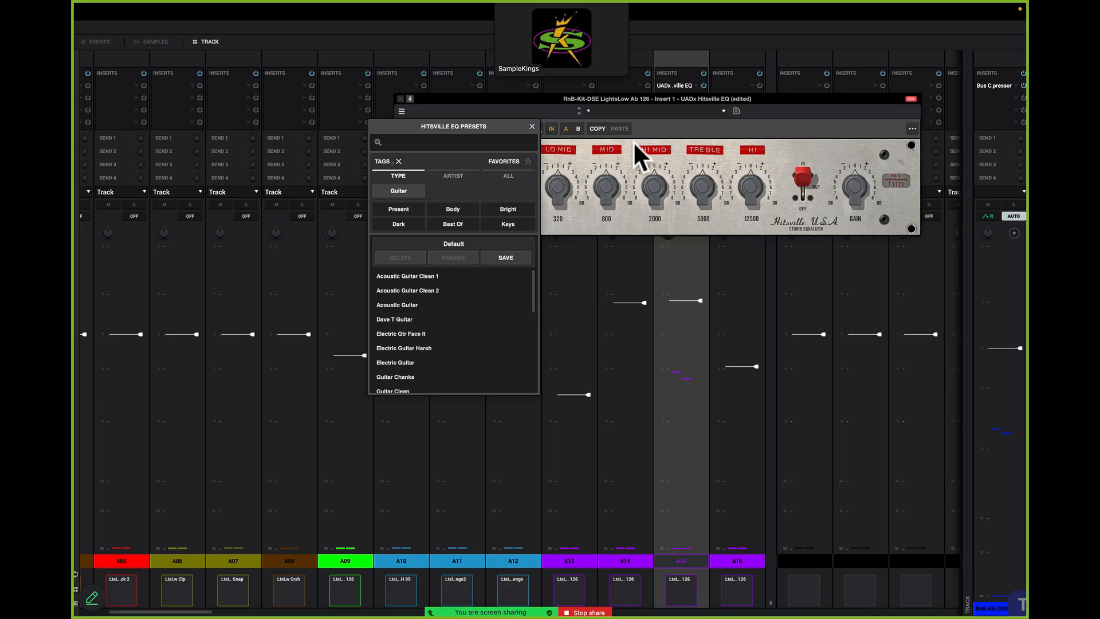
Close the preset browser and toggle the Hitsville EQ's bypass to compare the track with and without it
{"action": "left_click", "coordinate": [550, 129]}
{"action": "left_click", "coordinate": [551, 131]}
{"action": "left_click", "coordinate": [513, 111]}
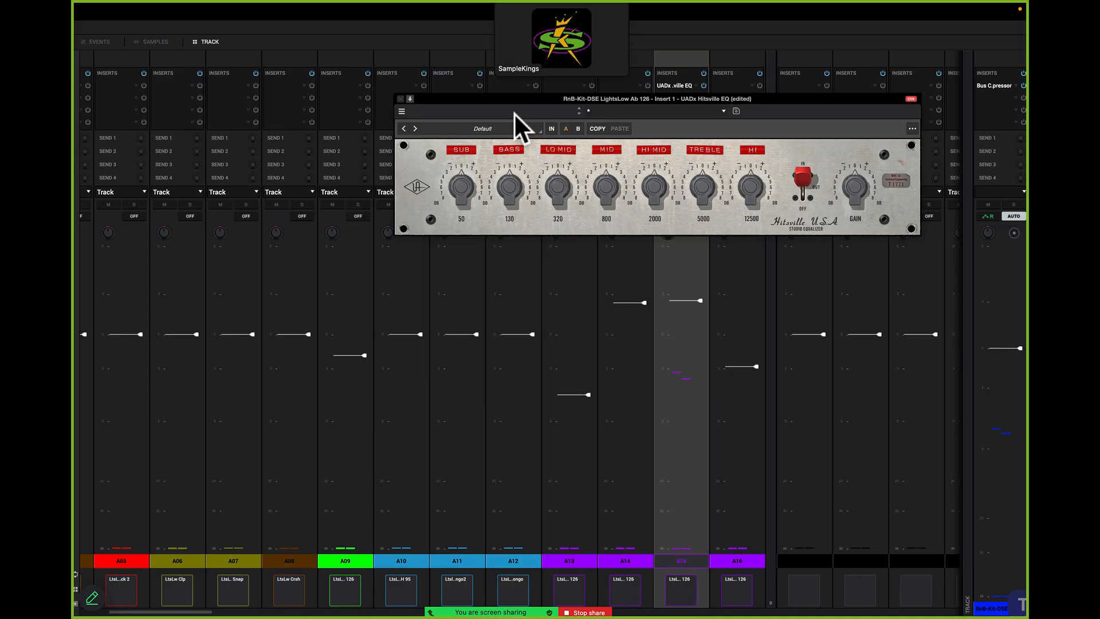
{"action": "left_click", "coordinate": [551, 129]}
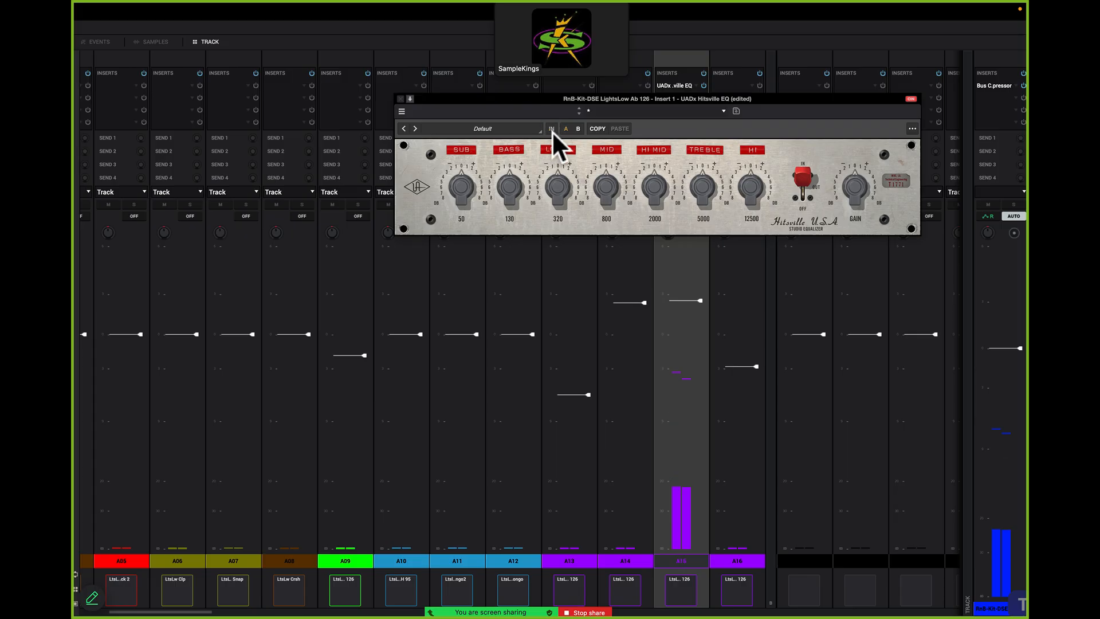
Re-enable the Hitsville EQ and load its Acoustic Guitar Clean 1 preset, leaving the preset browser closed
{"action": "left_click", "coordinate": [553, 130]}
{"action": "left_click", "coordinate": [537, 129]}
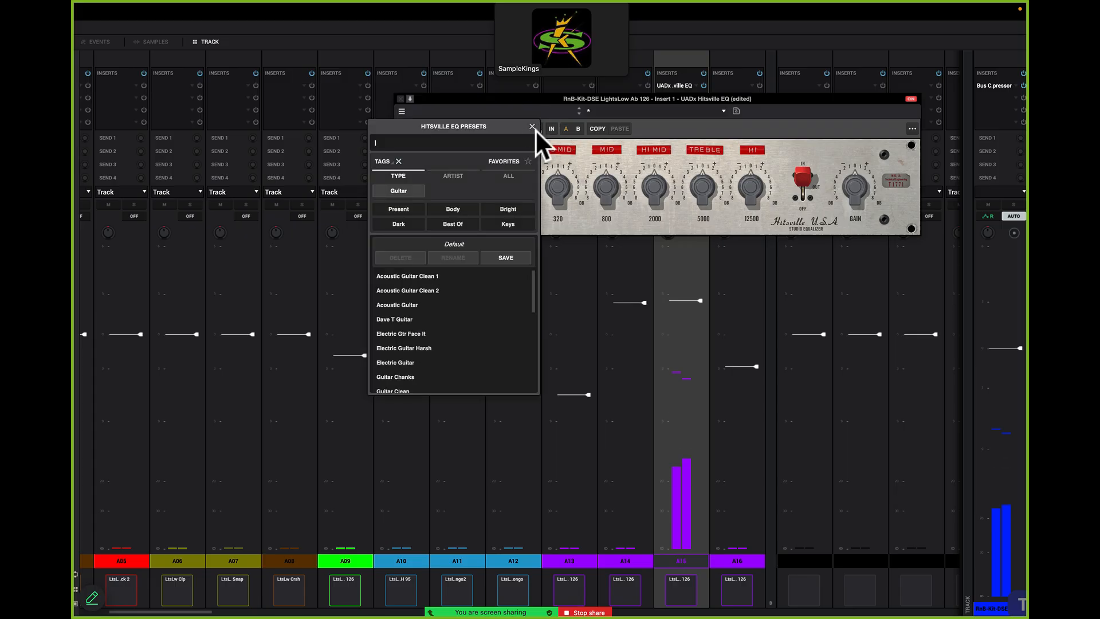
{"action": "left_click", "coordinate": [441, 277]}
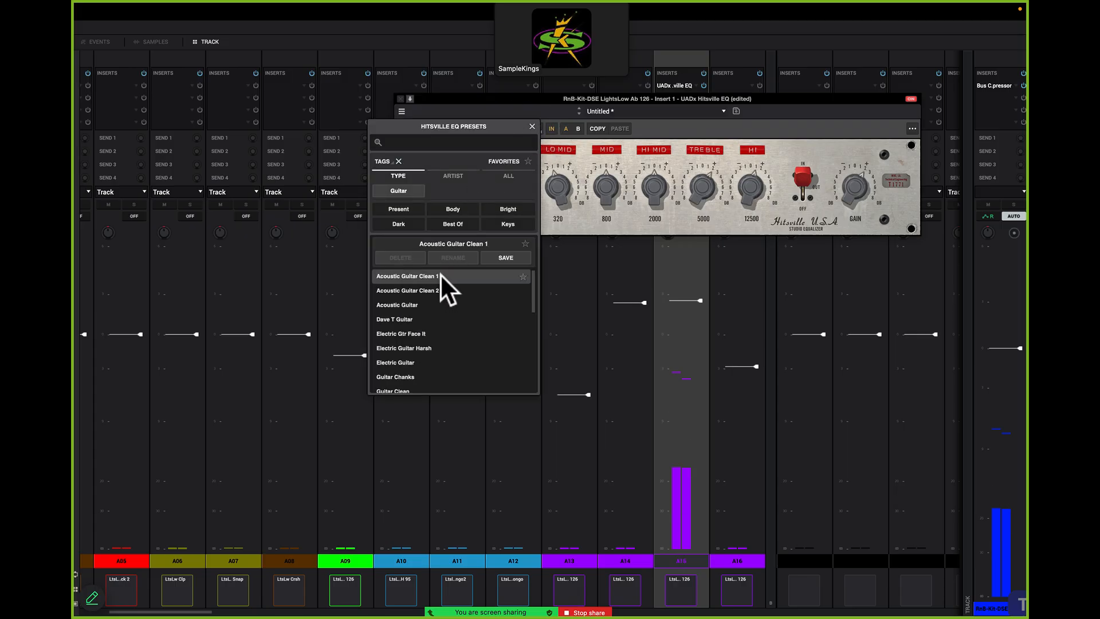
{"action": "left_click", "coordinate": [665, 111]}
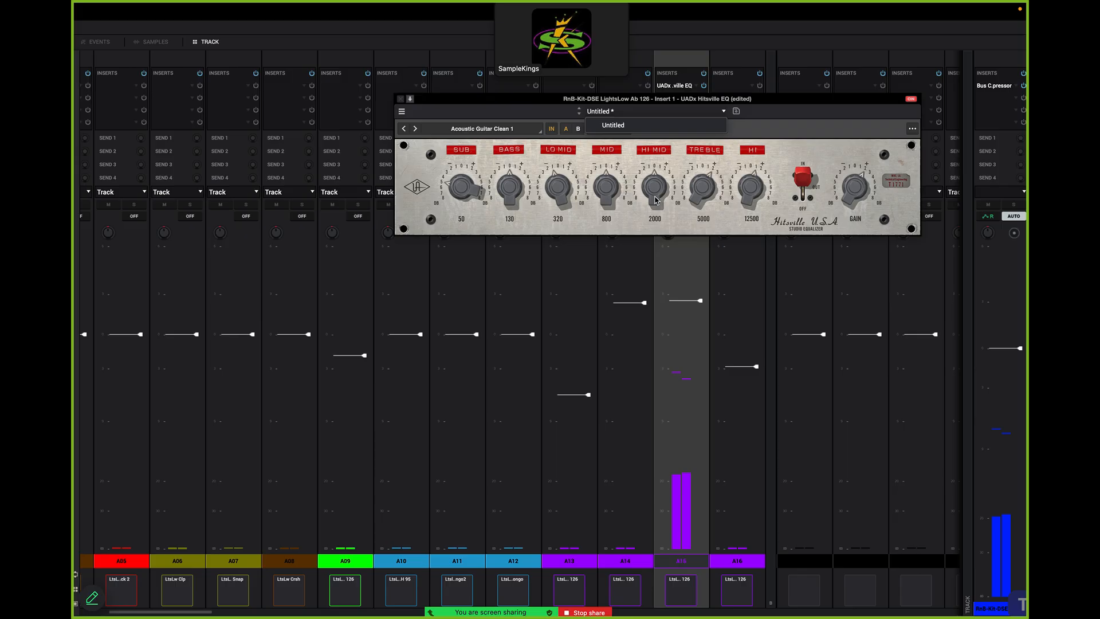
Compare track A15 with the Hitsville EQ bypassed and active, and close the EQ window with the effect on
{"action": "left_click", "coordinate": [555, 127]}
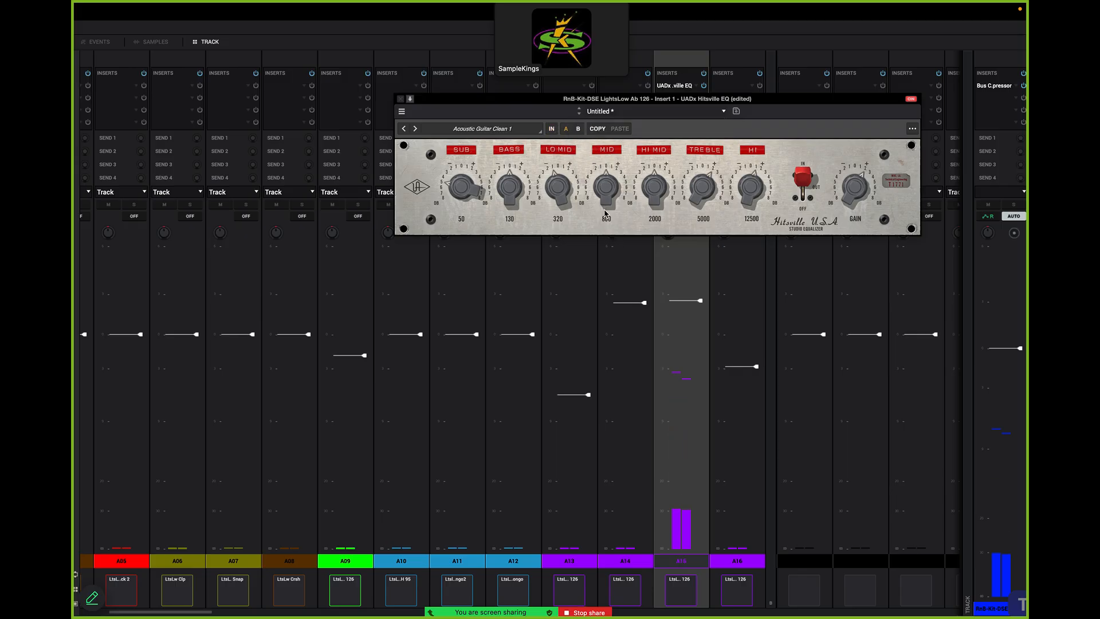
{"action": "left_click", "coordinate": [554, 128]}
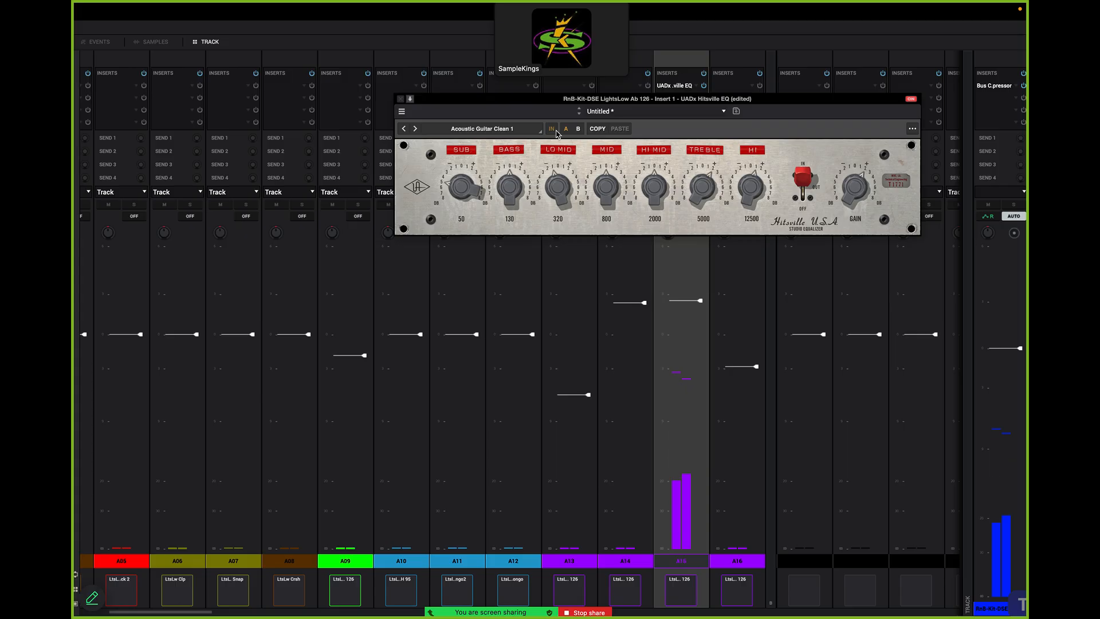
{"action": "left_click", "coordinate": [554, 130]}
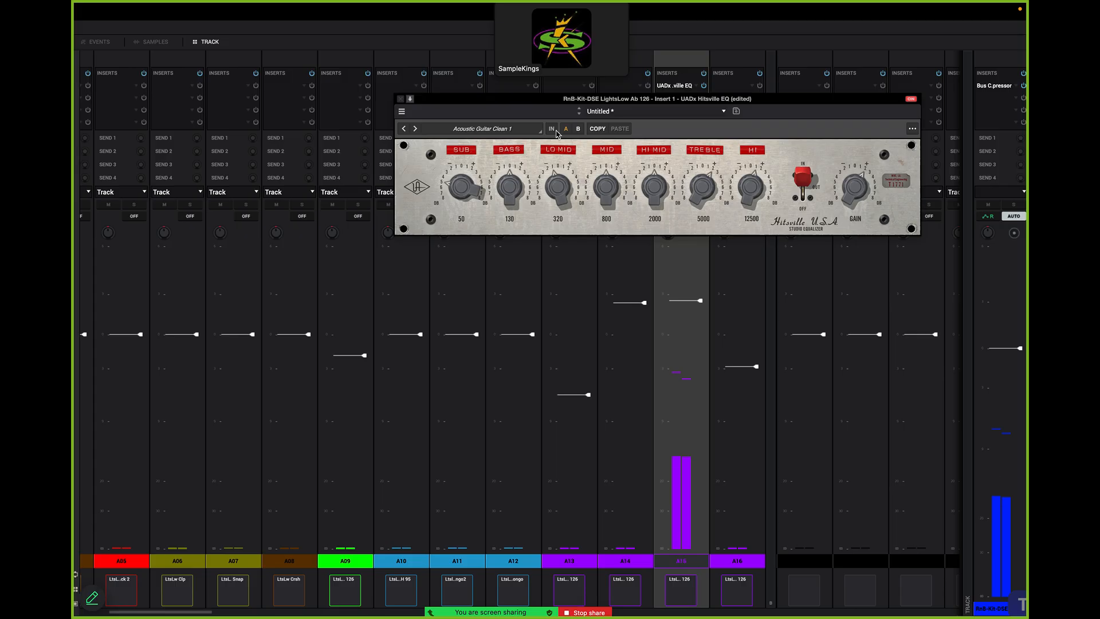
{"action": "left_click", "coordinate": [554, 130]}
{"action": "left_click", "coordinate": [401, 98]}
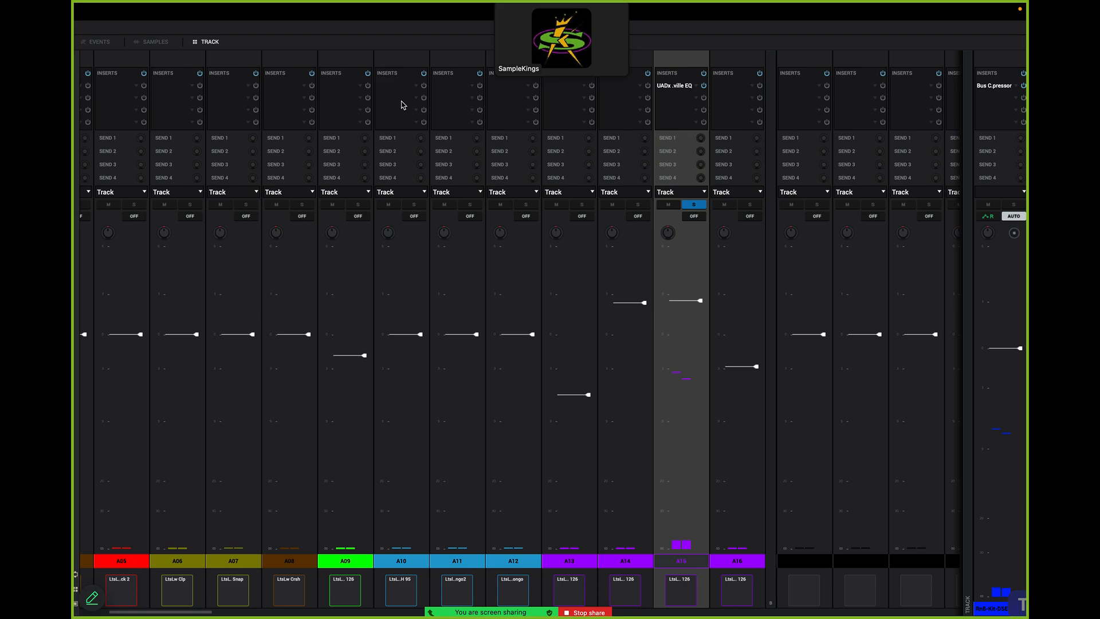
Load the Universal Audio (UADx) AudioUnit plug-in UADx API 2500 Bus Compressor into track A15's second insert
{"action": "left_click", "coordinate": [697, 97]}
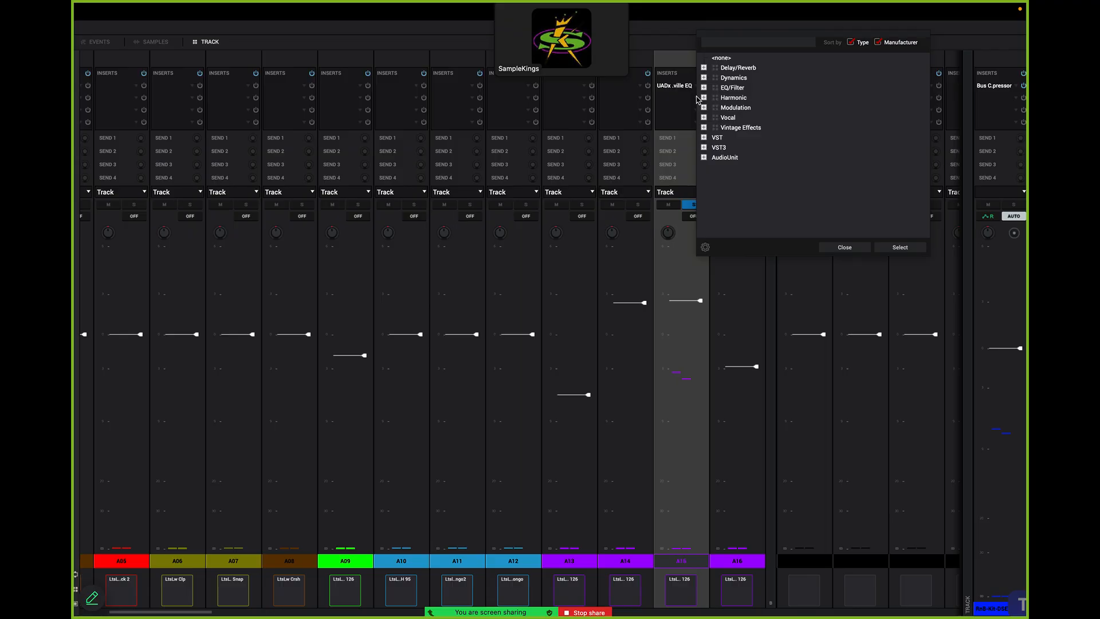
{"action": "left_click", "coordinate": [704, 157]}
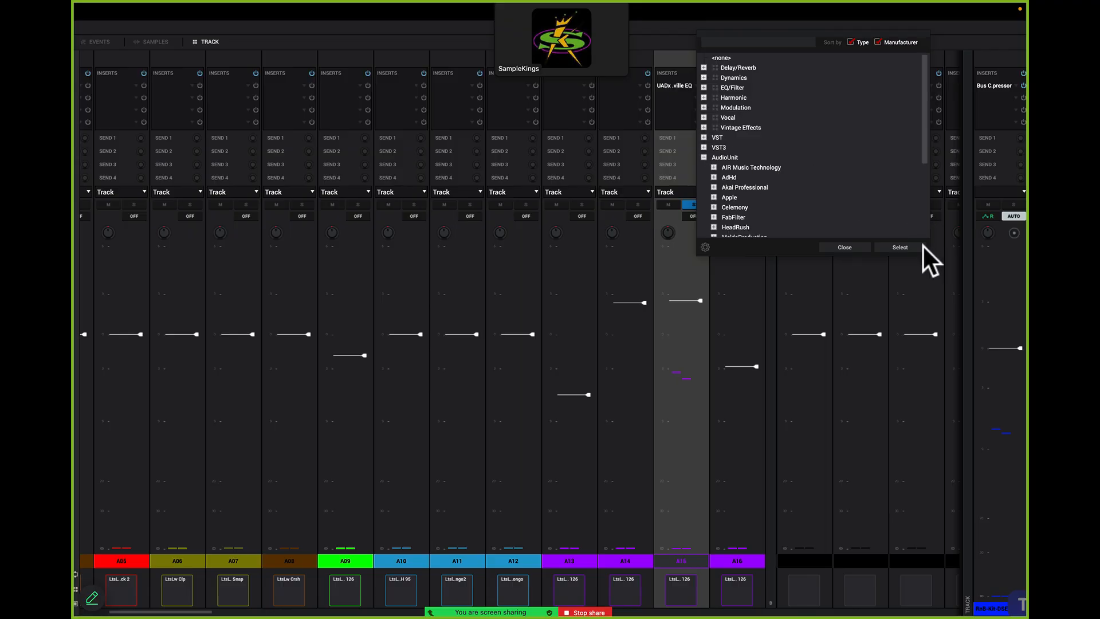
{"action": "scroll", "coordinate": [755, 163], "scroll_direction": "down", "scroll_amount": 5}
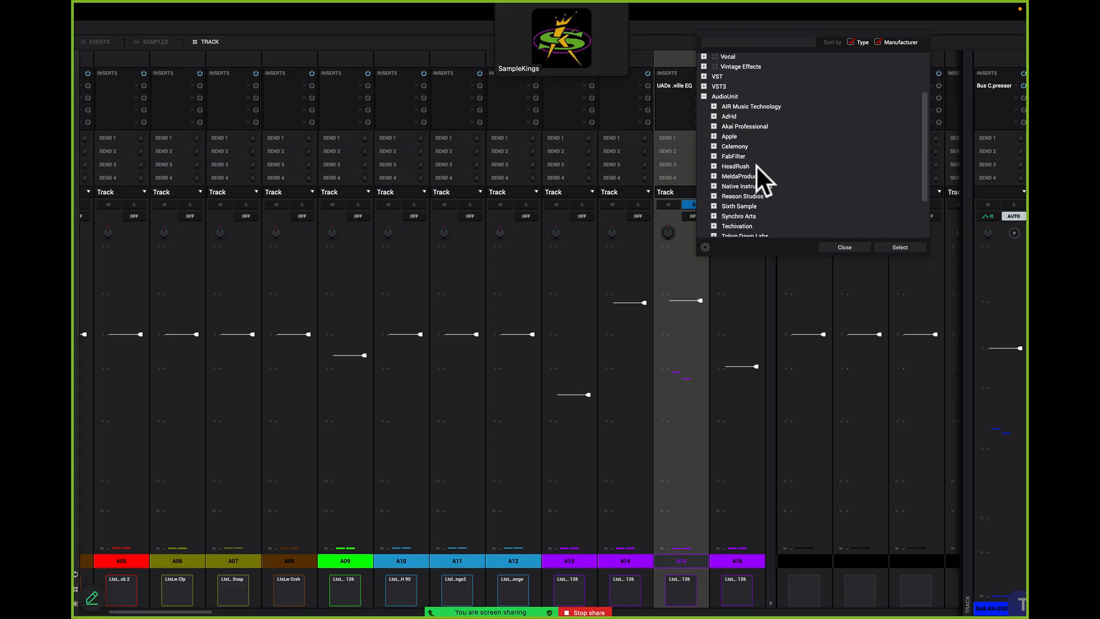
{"action": "left_click", "coordinate": [714, 202]}
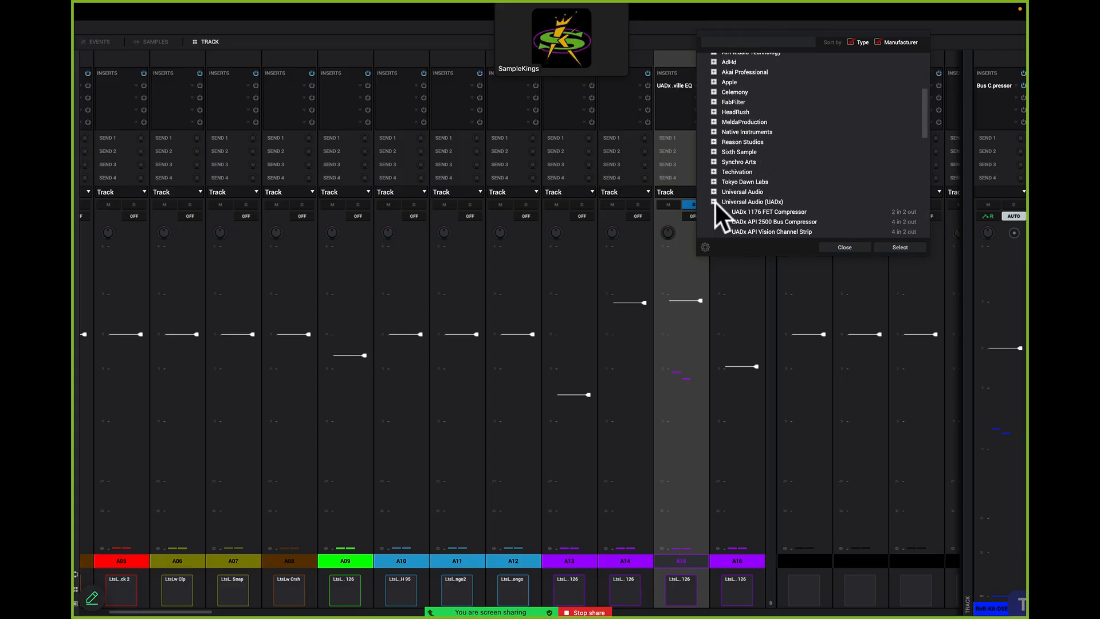
{"action": "scroll", "coordinate": [864, 184], "scroll_direction": "down", "scroll_amount": 1}
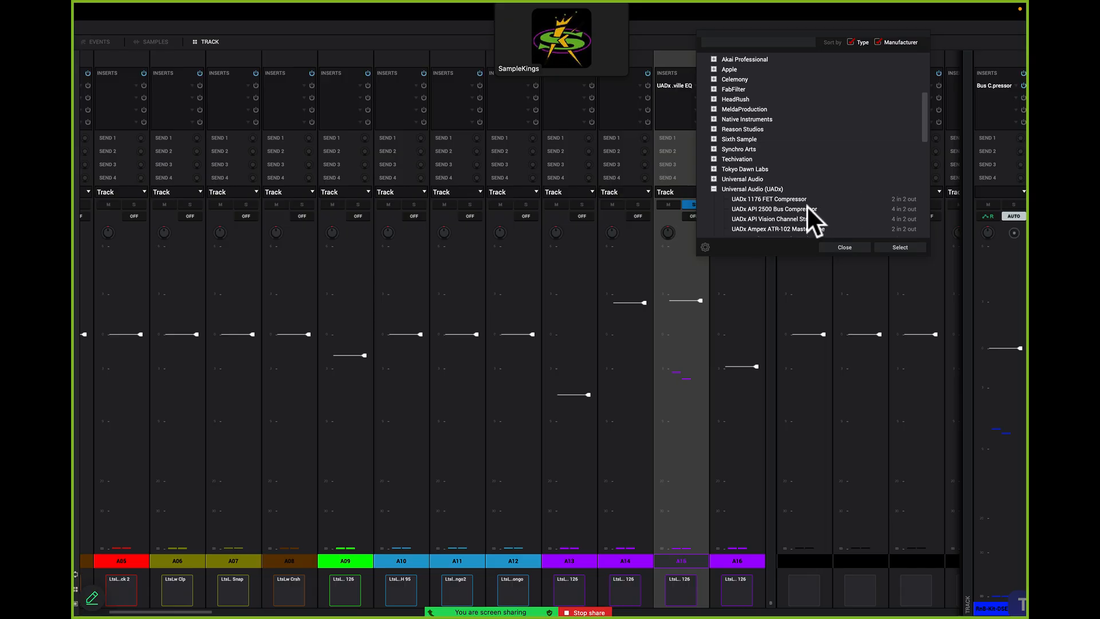
{"action": "double_click", "coordinate": [806, 205]}
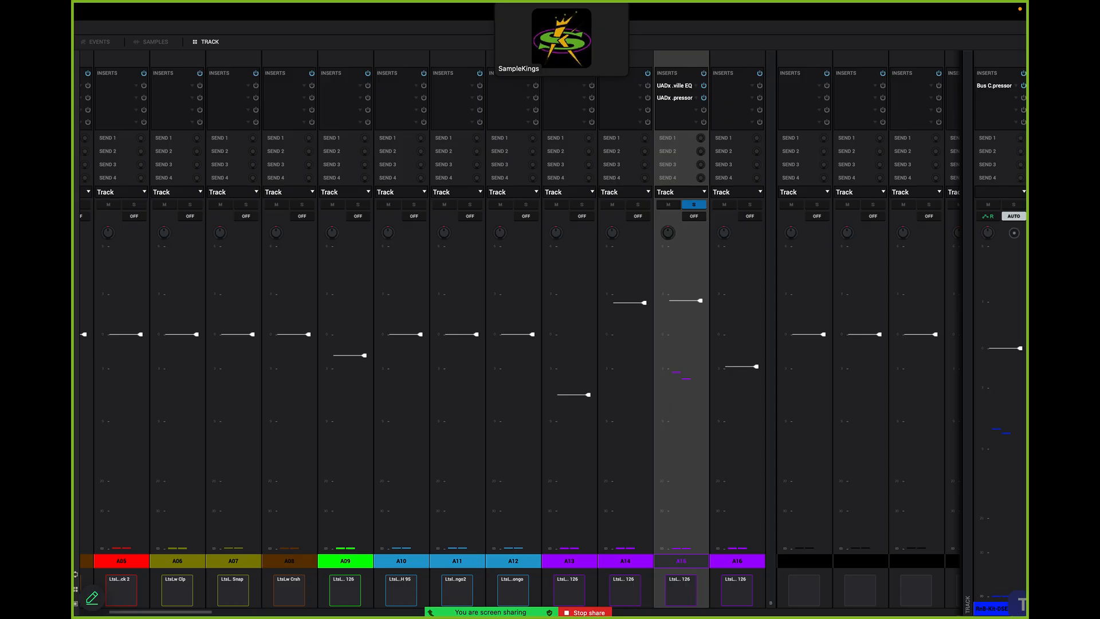
Open the API 2500 in clear view and load the Acoustic Guitar 2 preset from its Guitar type presets
{"action": "left_click", "coordinate": [682, 96]}
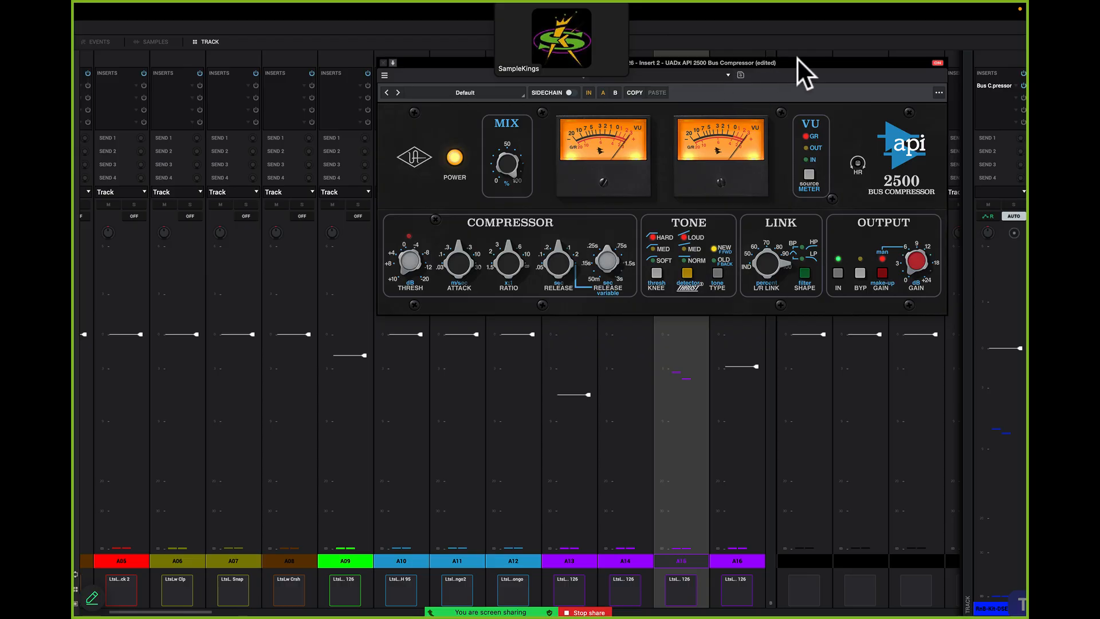
{"action": "left_click_drag", "start_coordinate": [800, 59], "coordinate": [778, 105]}
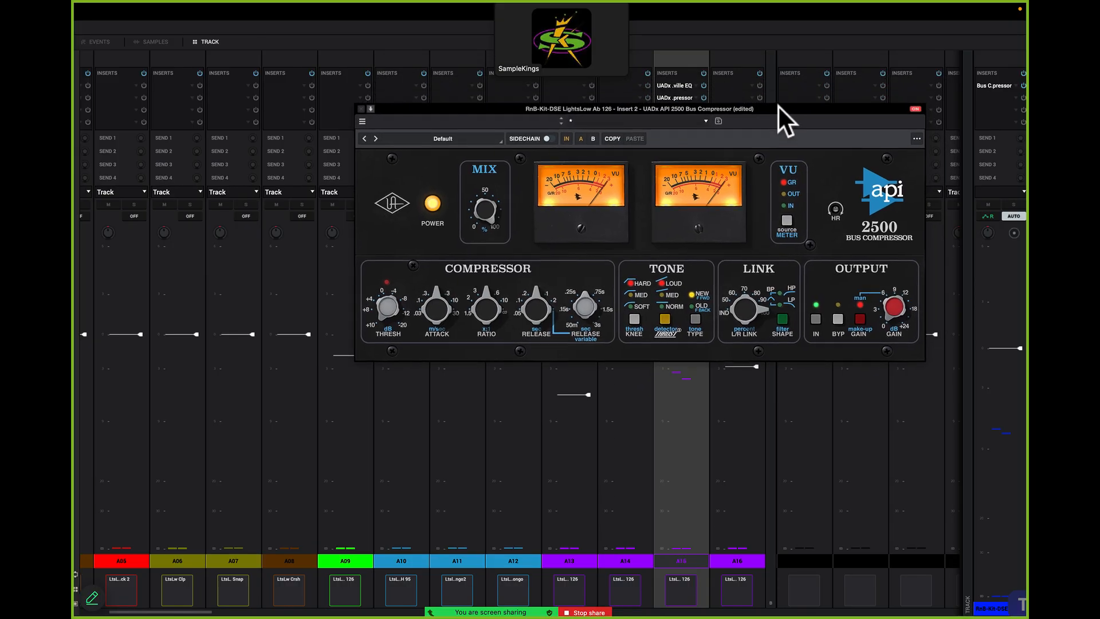
{"action": "left_click", "coordinate": [499, 137]}
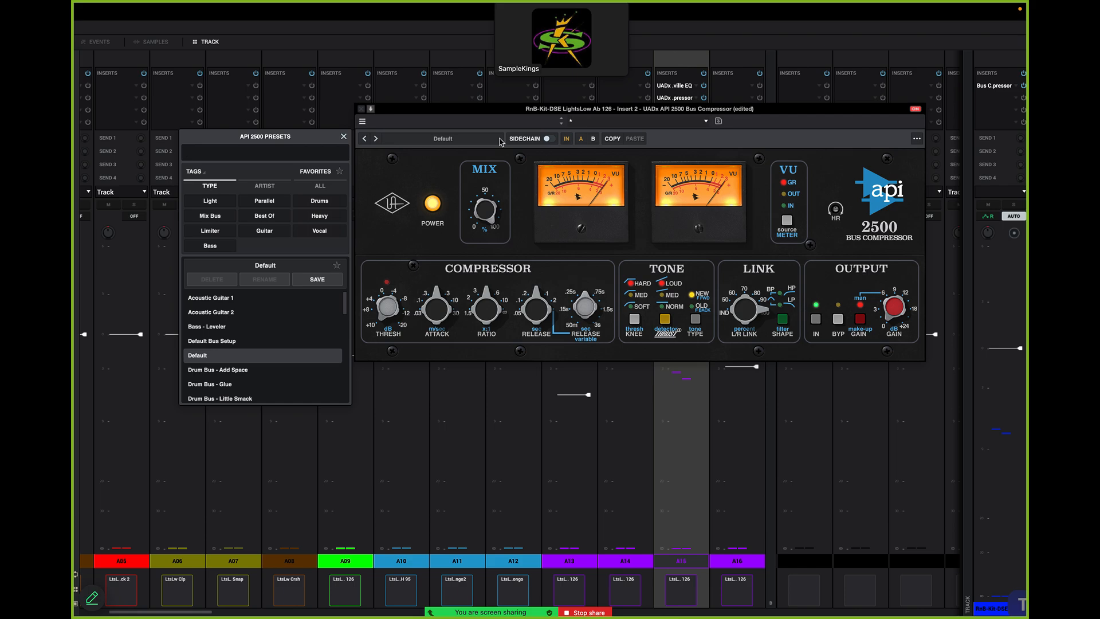
{"action": "left_click", "coordinate": [273, 230]}
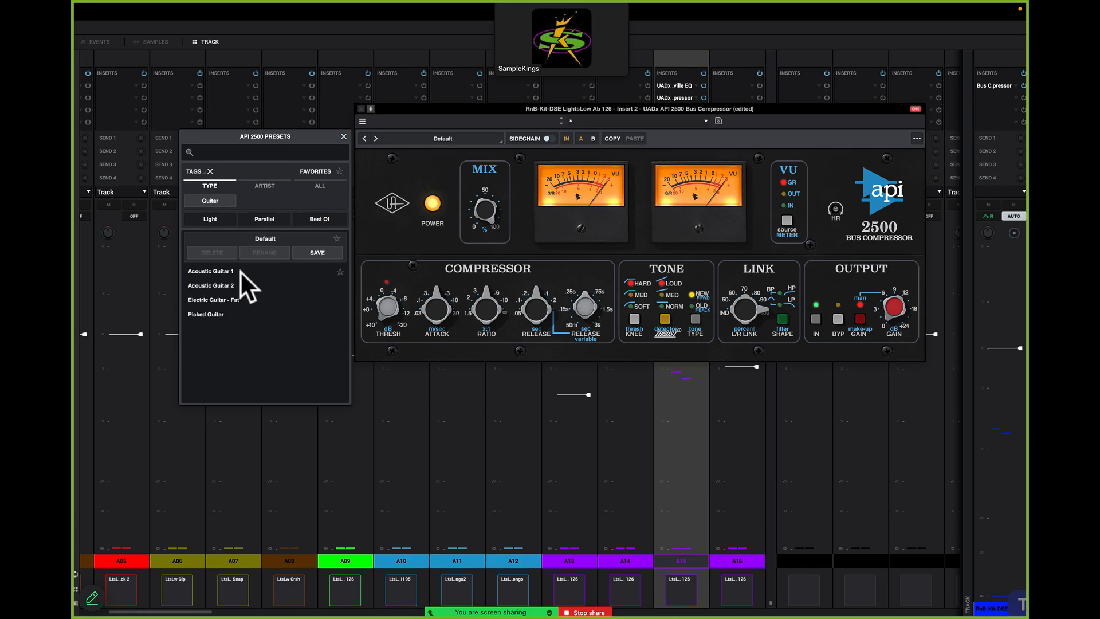
{"action": "left_click", "coordinate": [232, 285]}
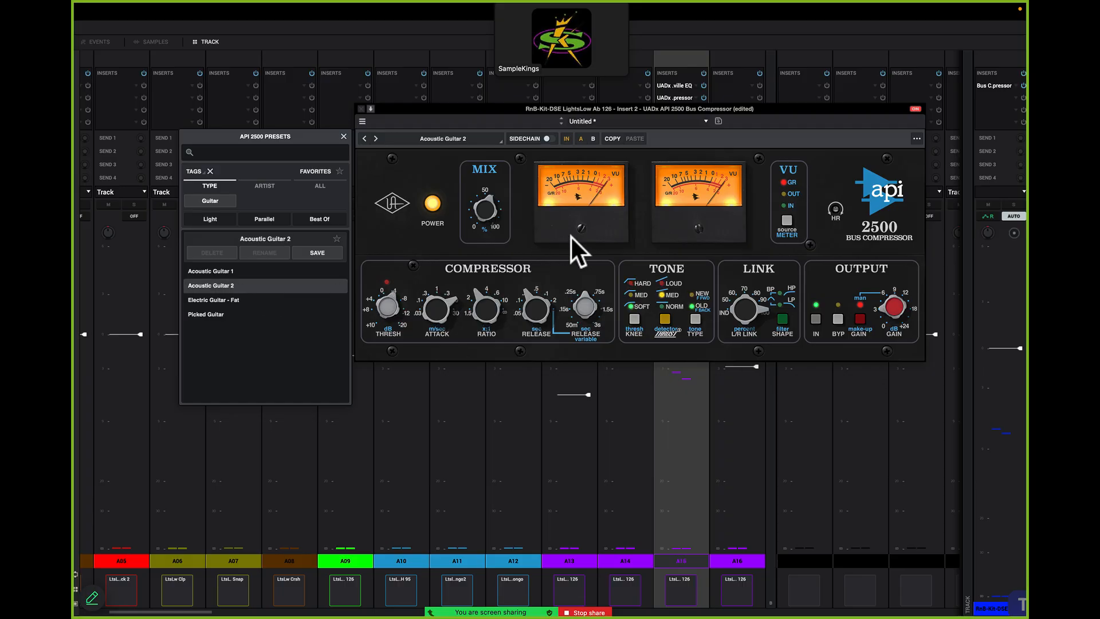
Close the API 2500 preset browser and toggle the compressor's bypass to compare the guitar with and without compression
{"action": "left_click", "coordinate": [569, 138]}
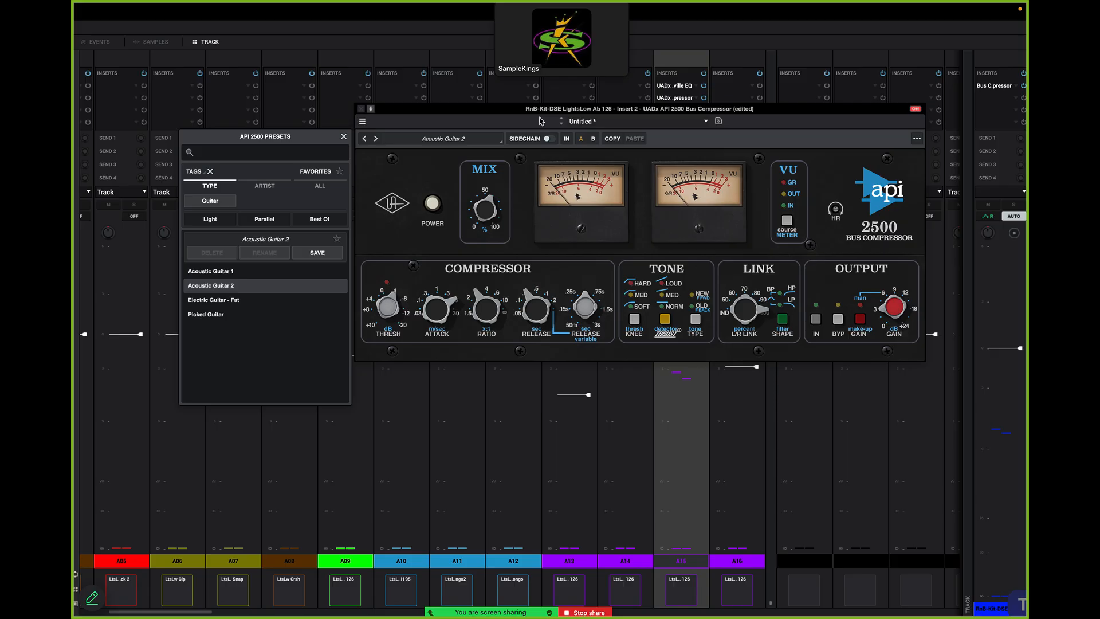
{"action": "left_click", "coordinate": [723, 43]}
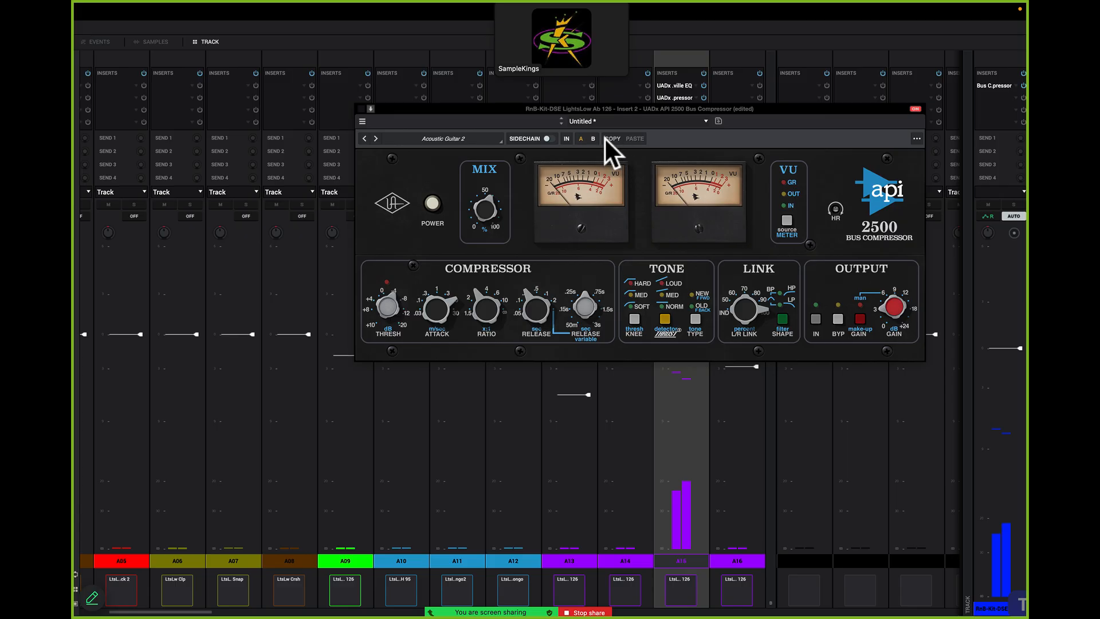
{"action": "left_click", "coordinate": [569, 140]}
{"action": "left_click", "coordinate": [567, 139]}
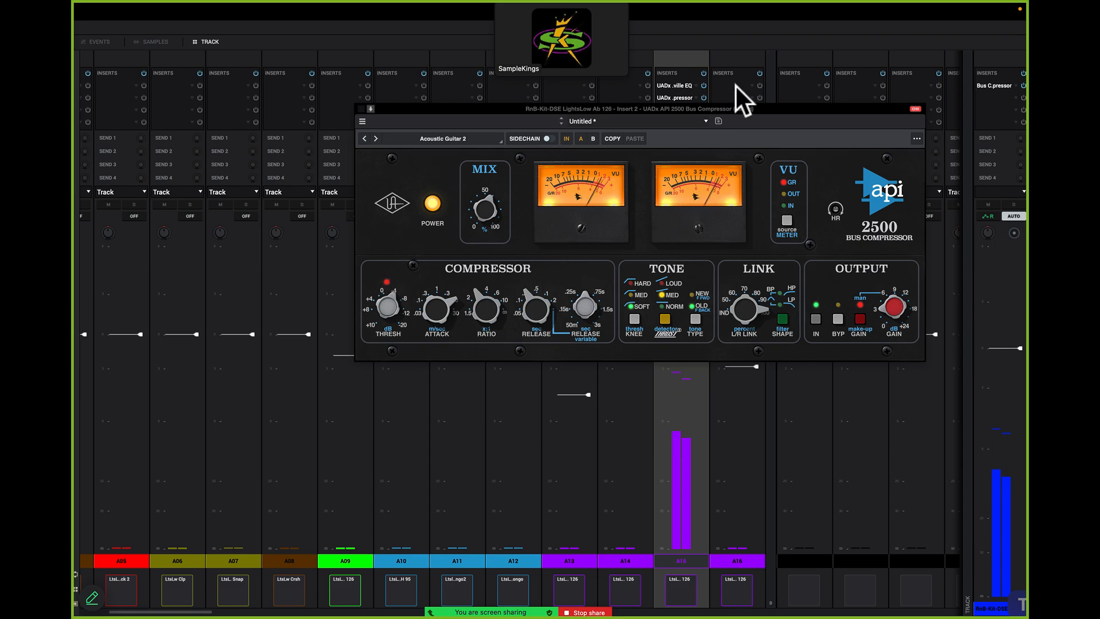
Switch all of track A15's inserts off and back on to compare the sound, and close the compressor window
{"action": "left_click", "coordinate": [702, 74]}
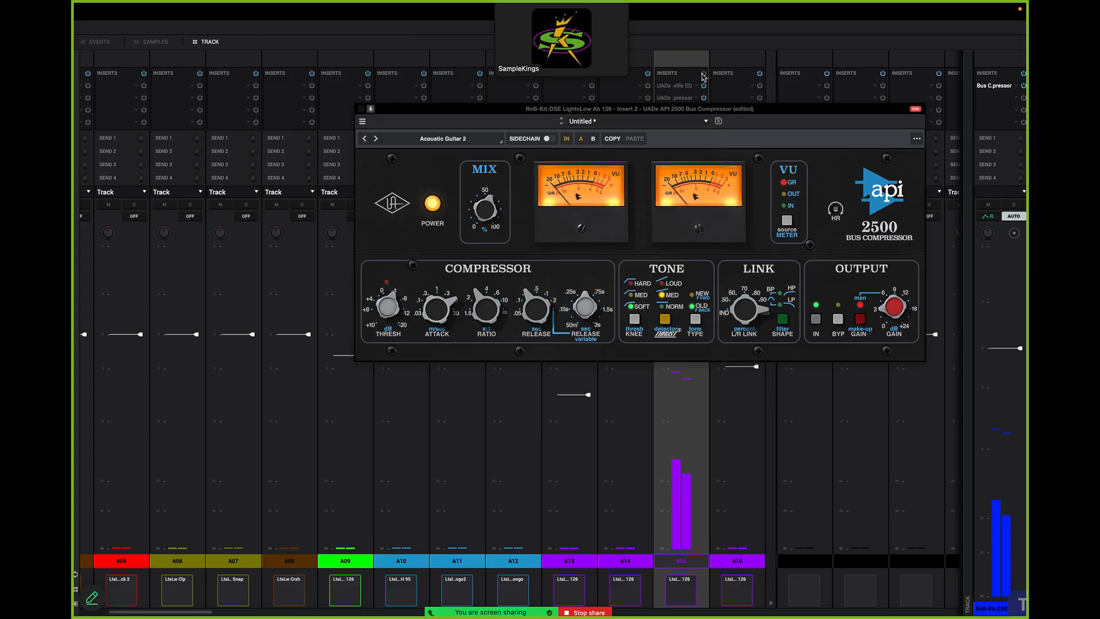
{"action": "left_click", "coordinate": [704, 73]}
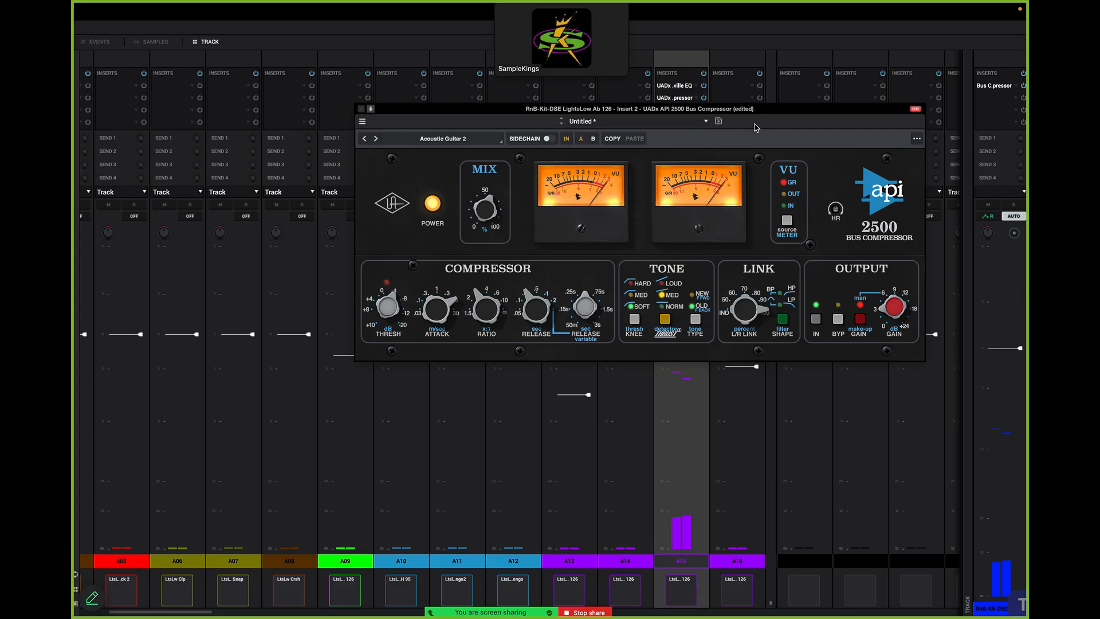
{"action": "left_click", "coordinate": [360, 108]}
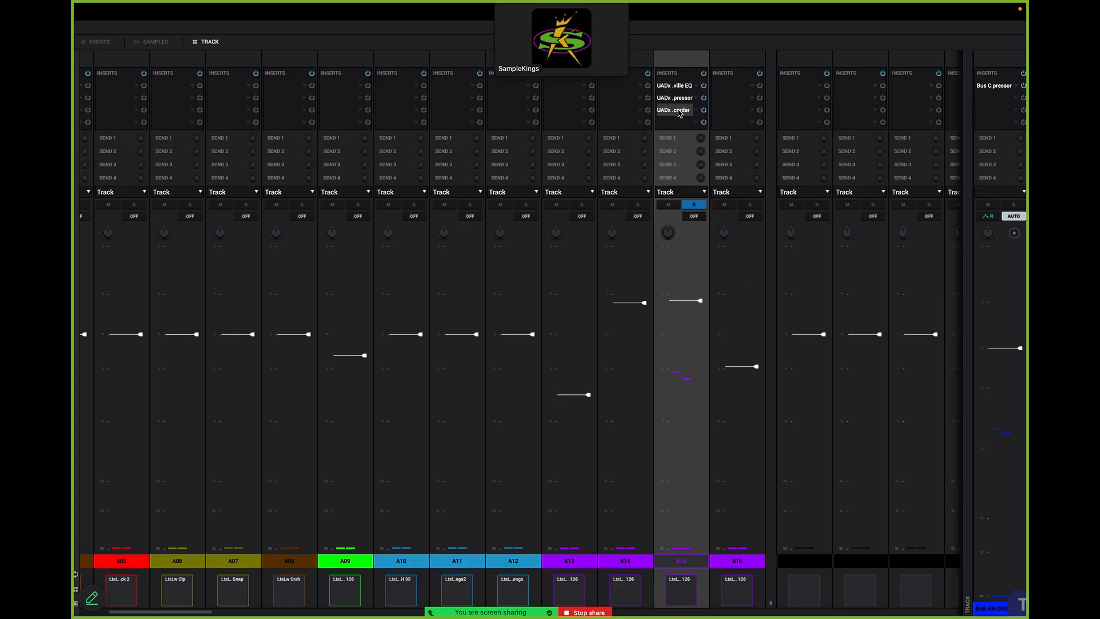
Open the UADx Oxide Tape Recorder on track A15's third insert and move its window clear of the screen edge
{"action": "left_click", "coordinate": [677, 110]}
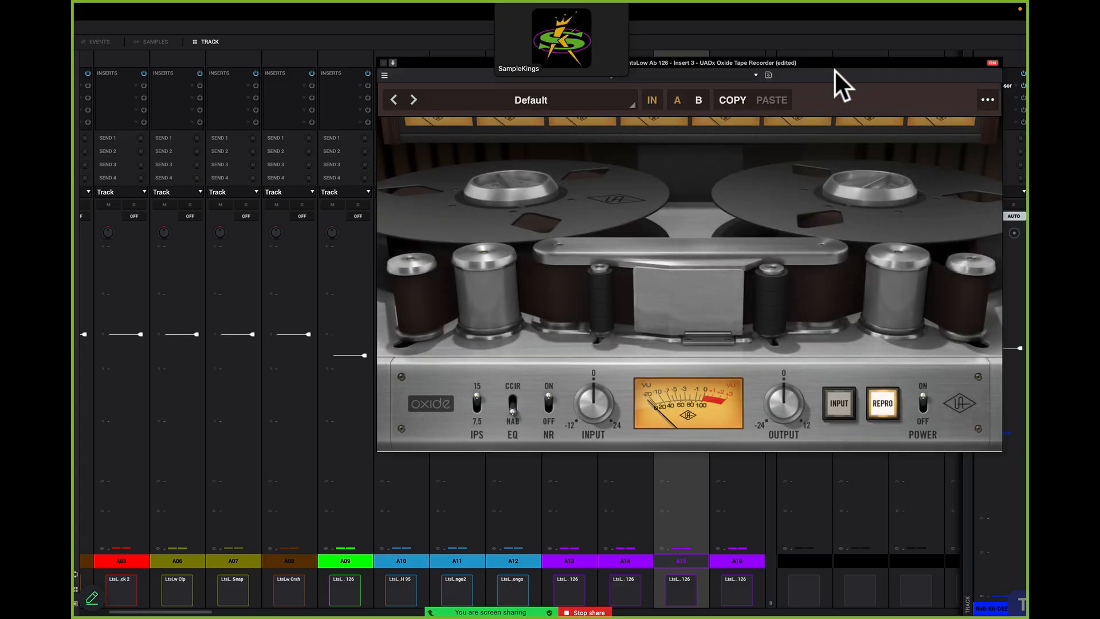
{"action": "left_click_drag", "start_coordinate": [843, 60], "coordinate": [686, 93]}
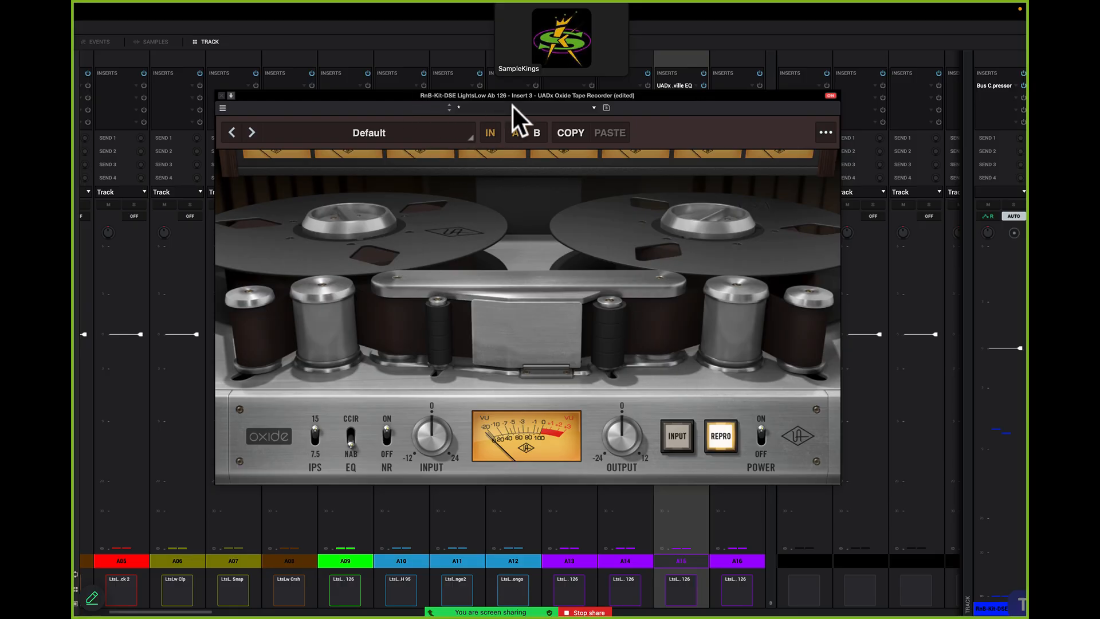
{"action": "left_click", "coordinate": [533, 101]}
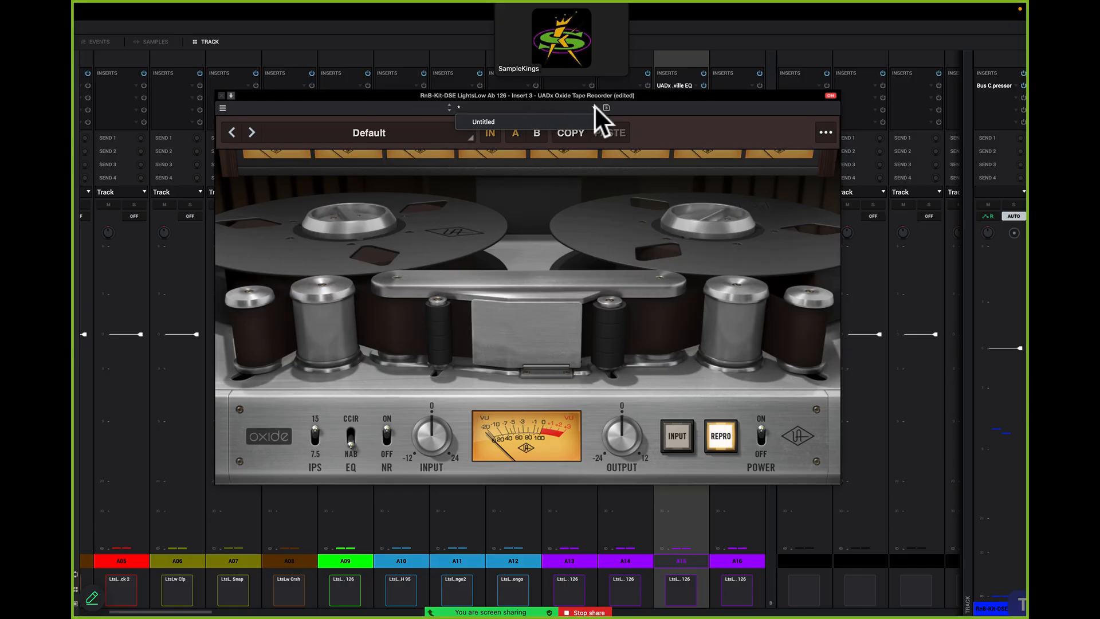
{"action": "left_click", "coordinate": [637, 106]}
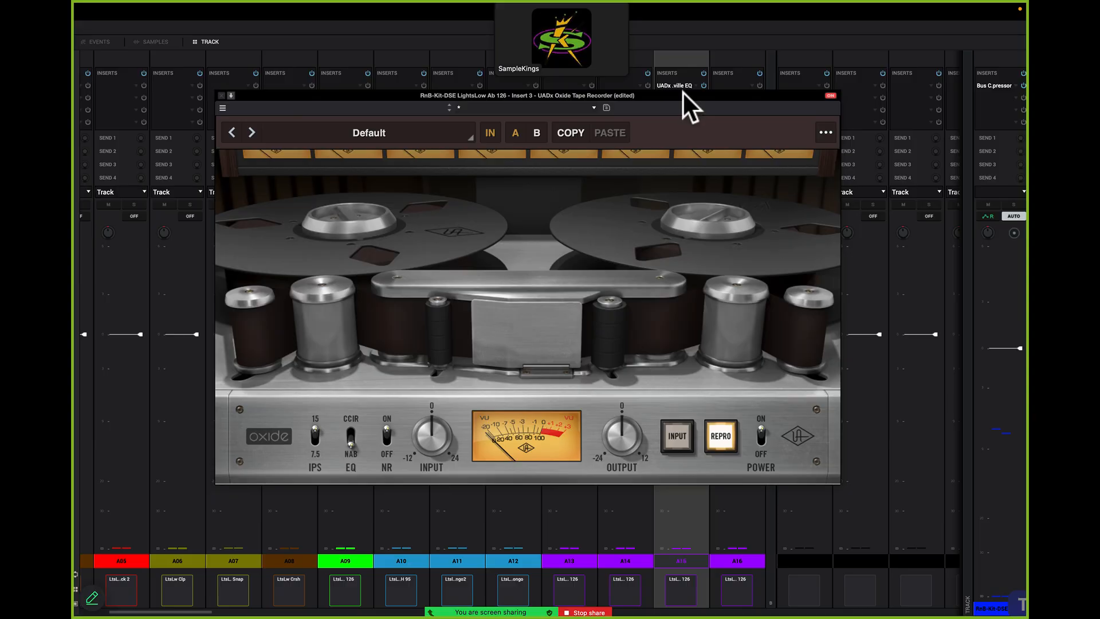
{"action": "left_click_drag", "start_coordinate": [683, 92], "coordinate": [711, 95]}
Filter the Oxide Tape presets by Guitar, load Mellow Acoustic 0VU, and close the preset browser
{"action": "left_click", "coordinate": [408, 135]}
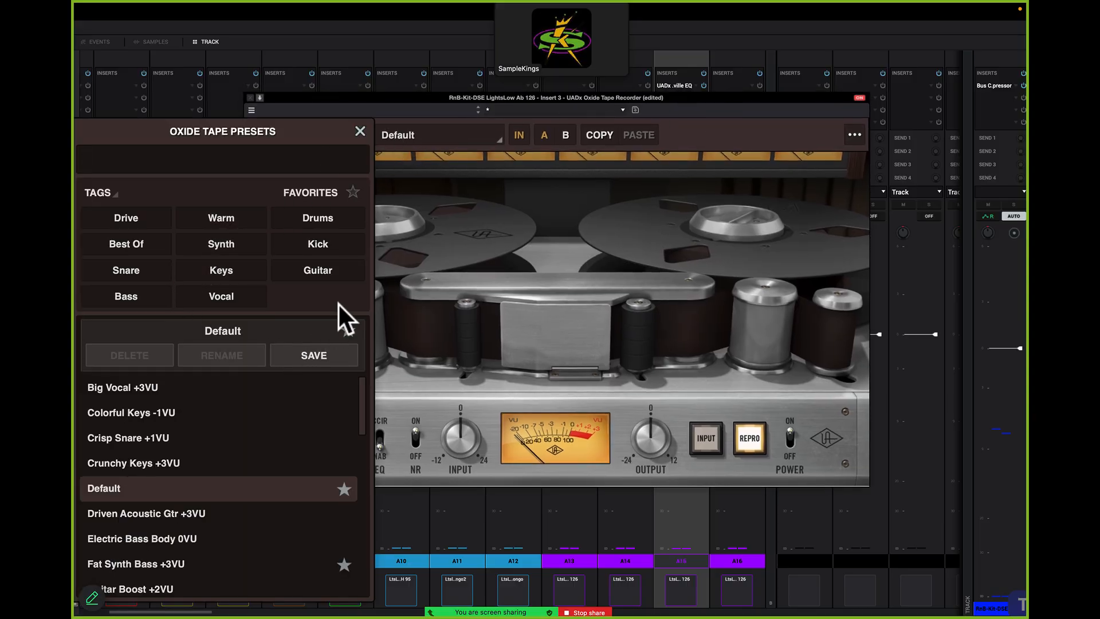
{"action": "left_click", "coordinate": [328, 267]}
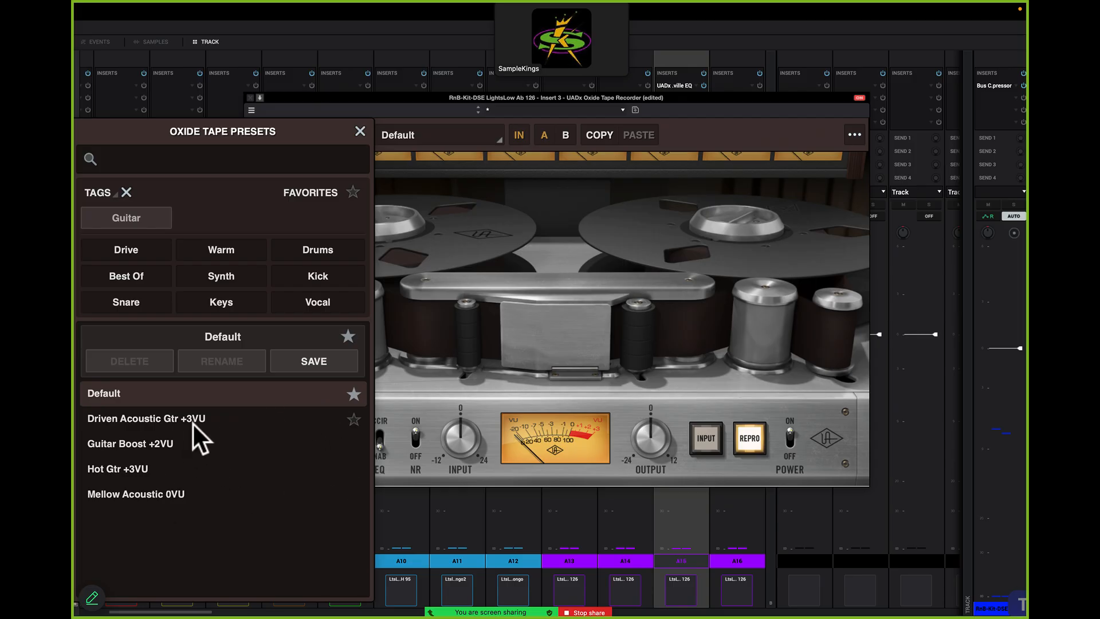
{"action": "left_click", "coordinate": [160, 493]}
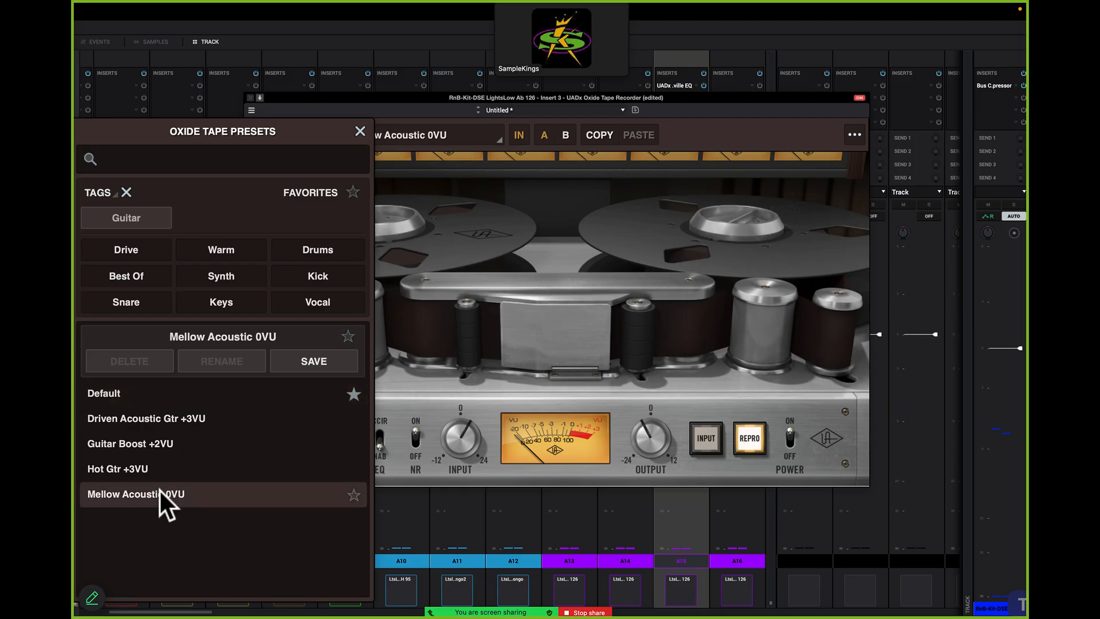
{"action": "left_click", "coordinate": [361, 131]}
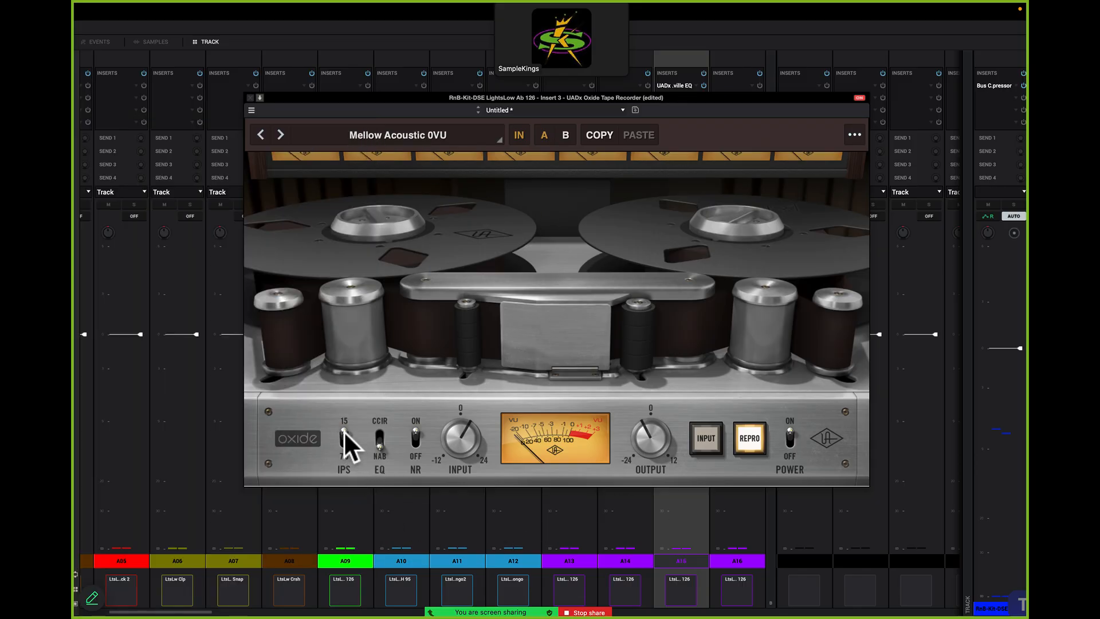
With the guitar playing, lower the master fader and set the Oxide's tape speed to 7.5 IPS
{"action": "key", "text": "space"}
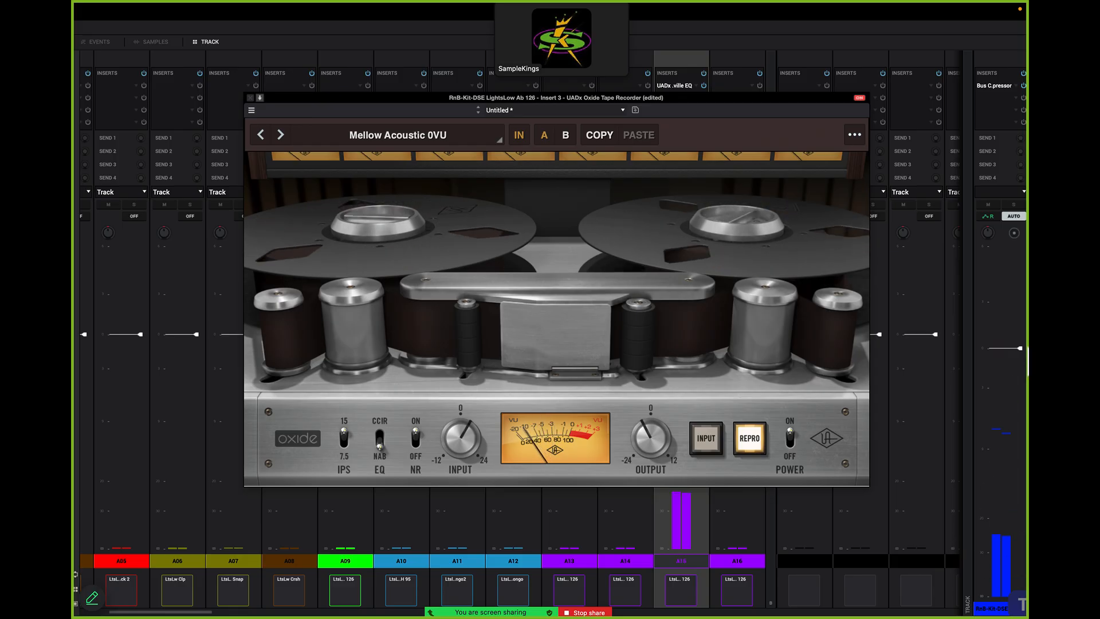
{"action": "mouse_move", "coordinate": [1017, 350]}
{"action": "left_click_drag", "start_coordinate": [1017, 349], "coordinate": [1016, 423]}
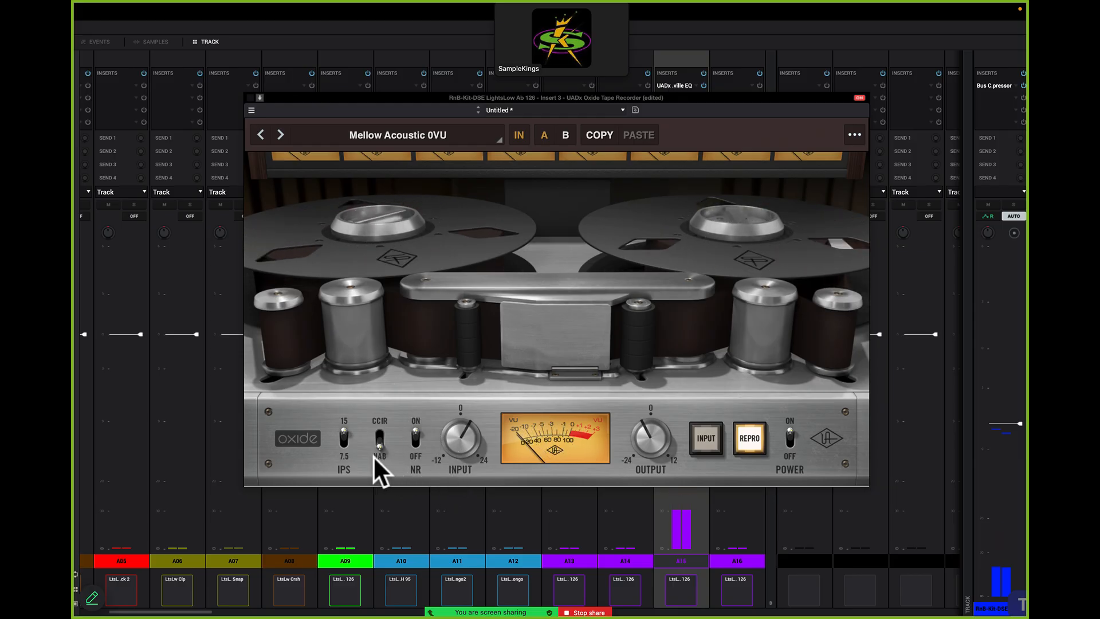
{"action": "left_click", "coordinate": [344, 456]}
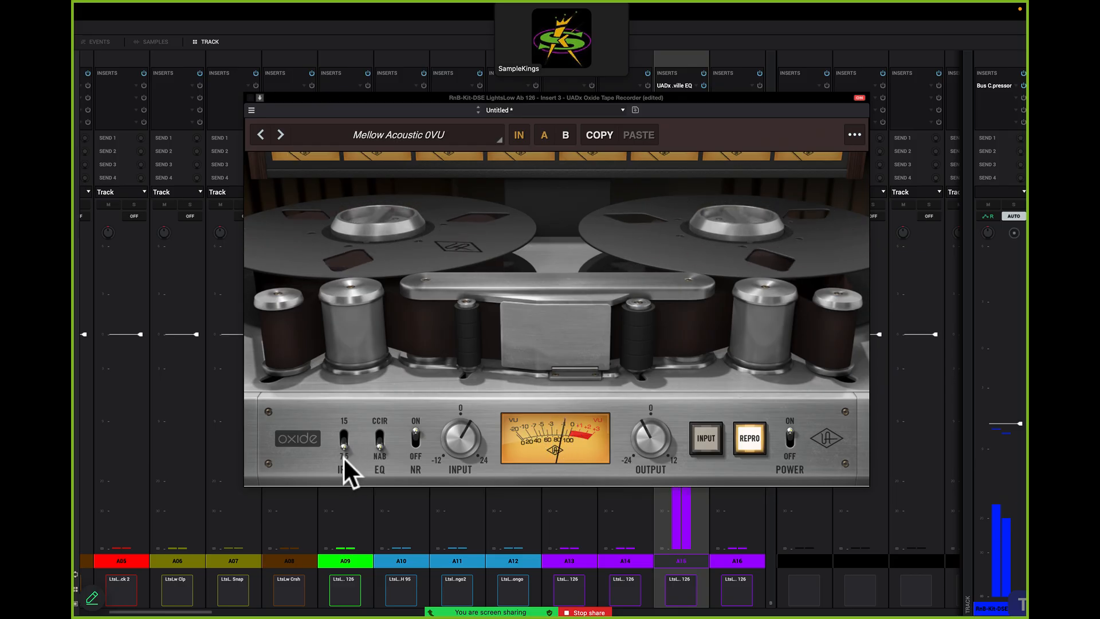
Set the Oxide's tape speed to 15 IPS and raise the master fader to about -0.75 dB
{"action": "left_click", "coordinate": [339, 421]}
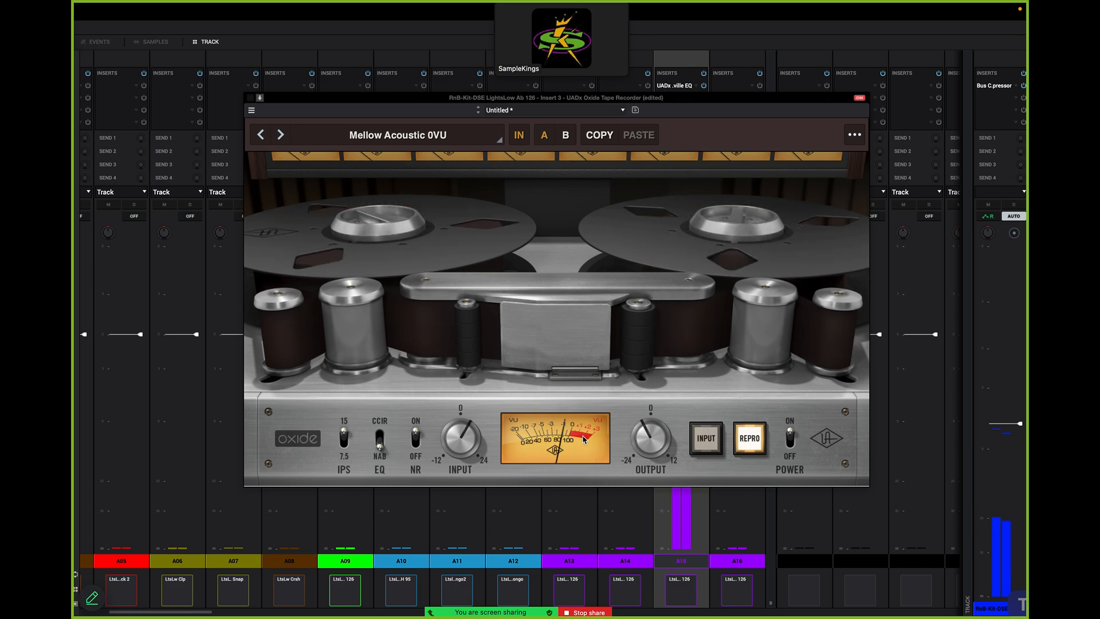
{"action": "left_click_drag", "start_coordinate": [1021, 423], "coordinate": [1015, 358]}
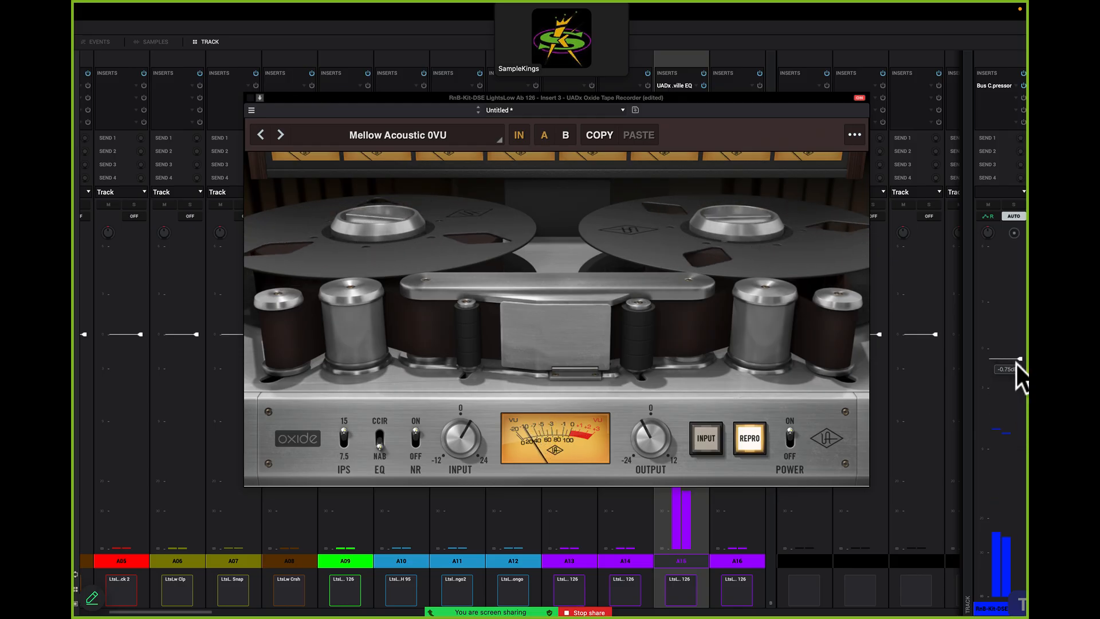
Bypass and re-enable the Oxide Tape Recorder to compare the guitar's sound, and close the plug-in window
{"action": "left_click", "coordinate": [518, 135]}
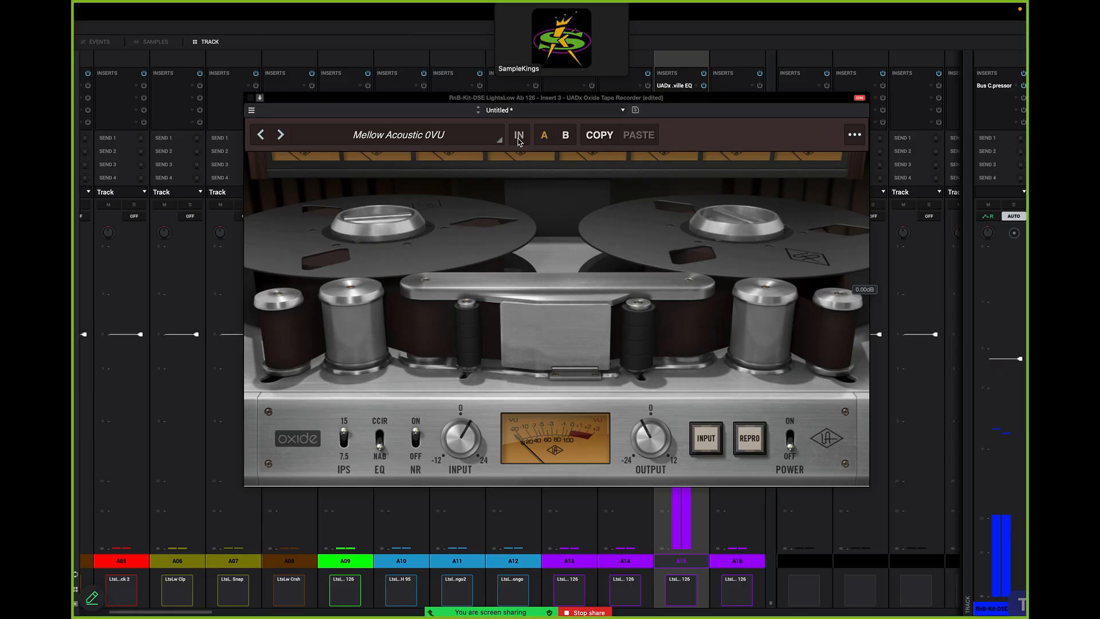
{"action": "left_click", "coordinate": [518, 137]}
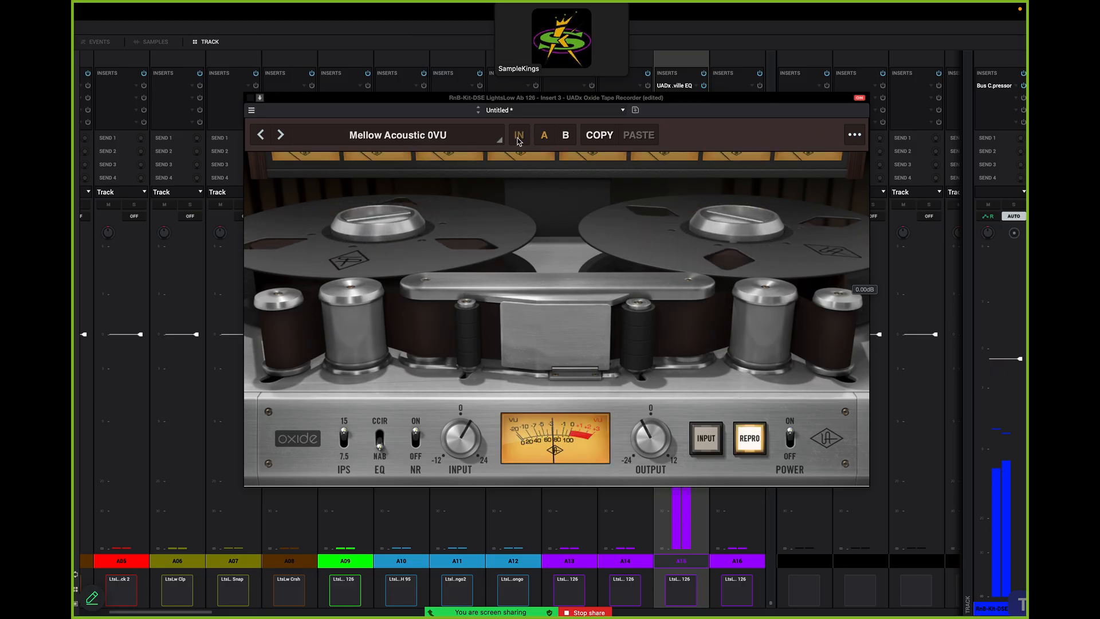
{"action": "left_click", "coordinate": [248, 97]}
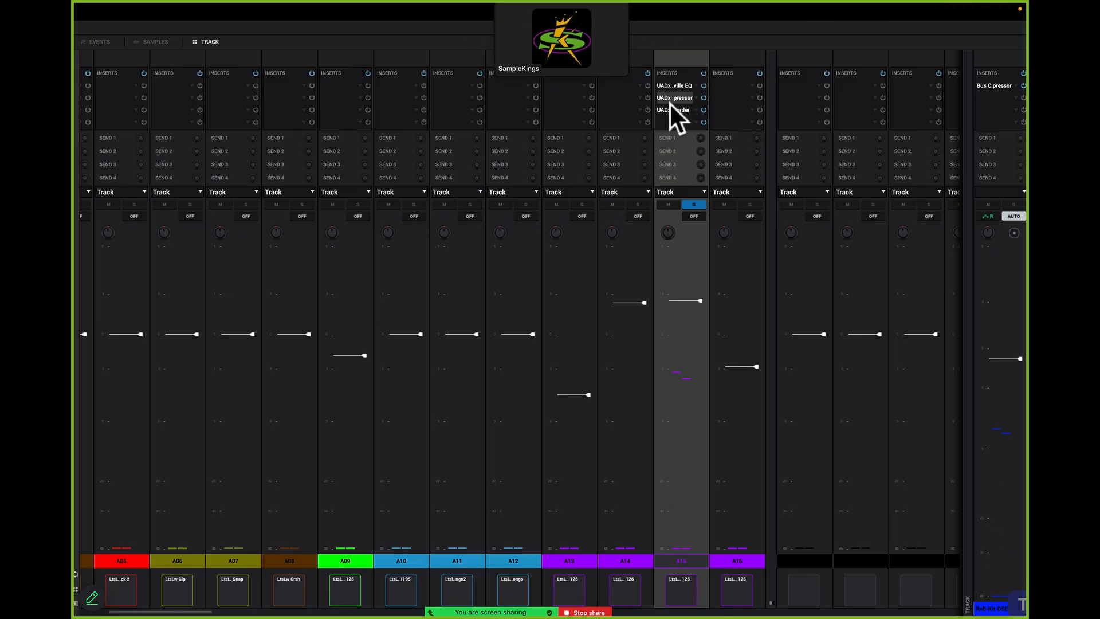
Solo track A14 in place of A15, copy A15's Hitsville EQ to A14's first insert, and toggle that insert's power
{"action": "left_click", "coordinate": [641, 204]}
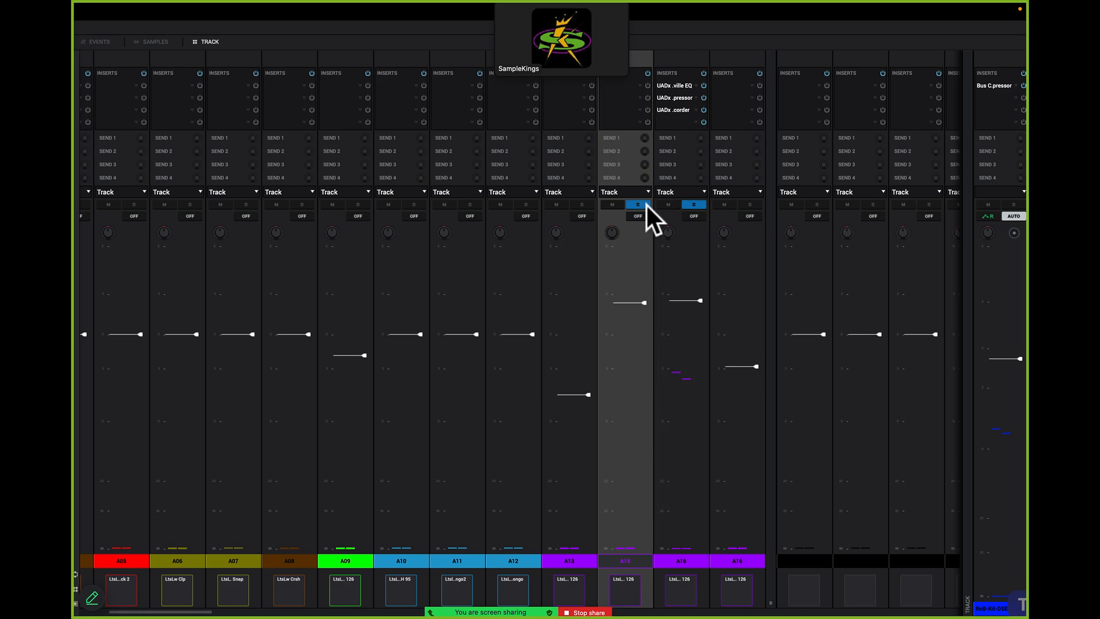
{"action": "left_click", "coordinate": [694, 204]}
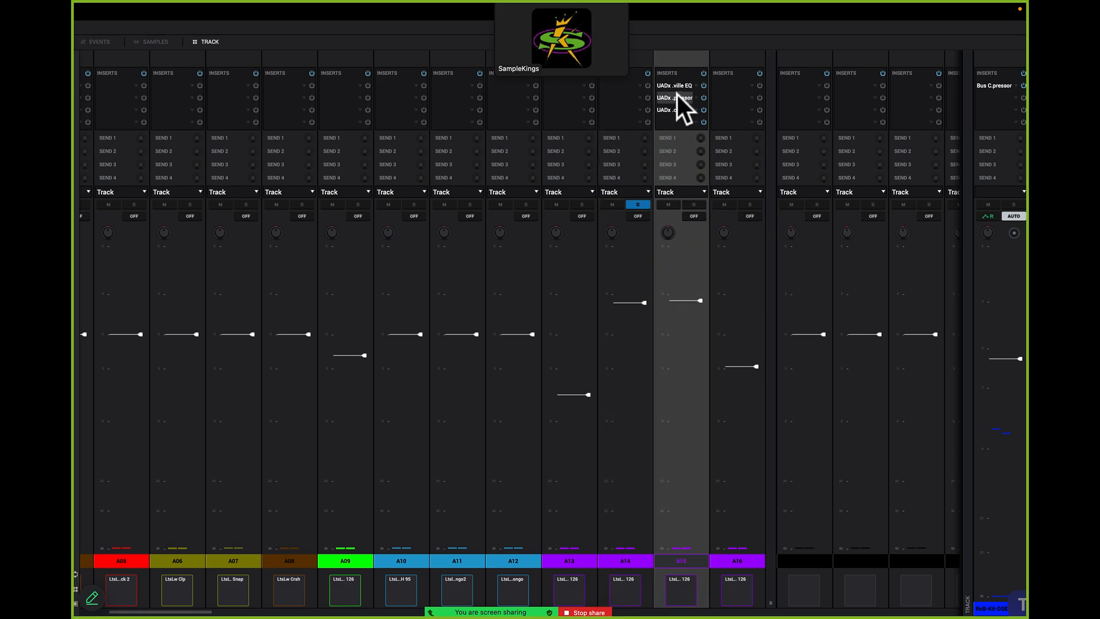
{"action": "mouse_move", "coordinate": [594, 32]}
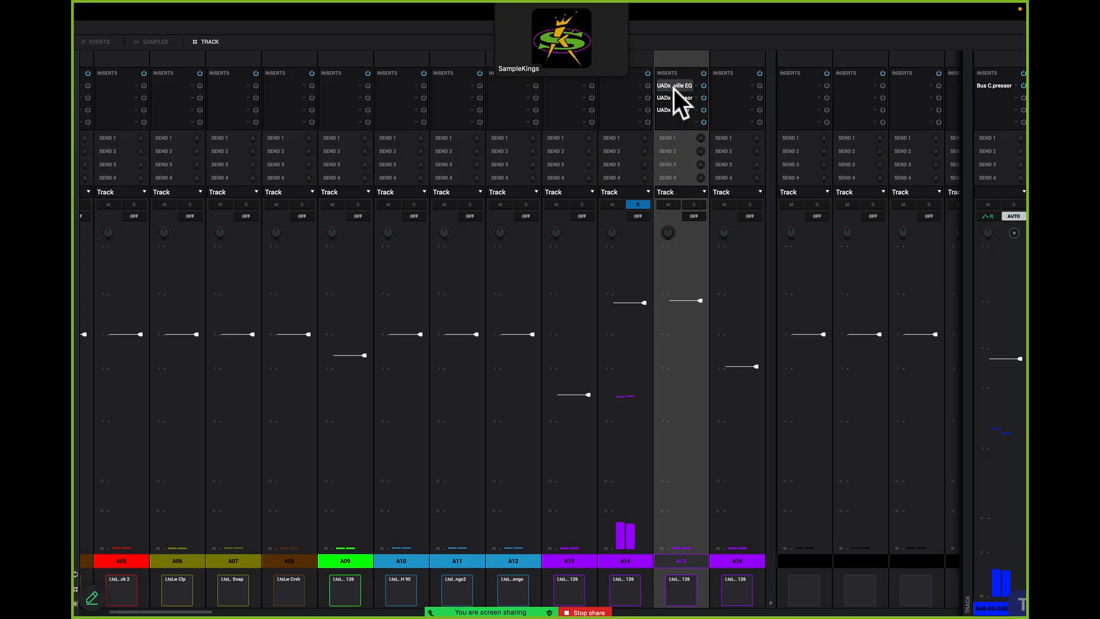
{"action": "left_click_drag", "start_coordinate": [673, 87], "coordinate": [621, 90]}
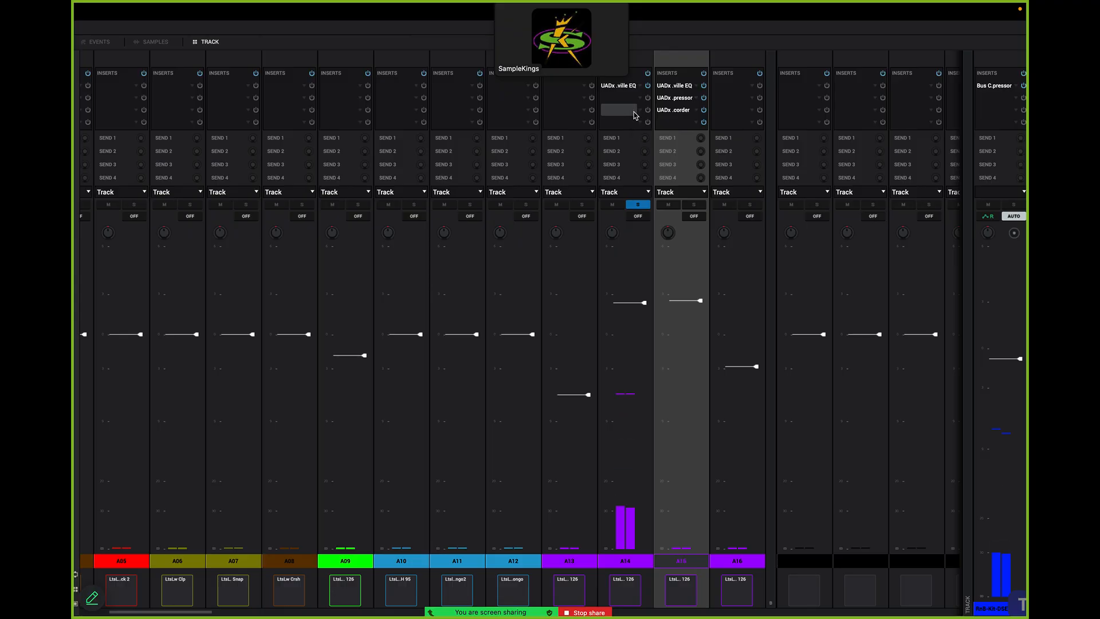
{"action": "left_click", "coordinate": [648, 86]}
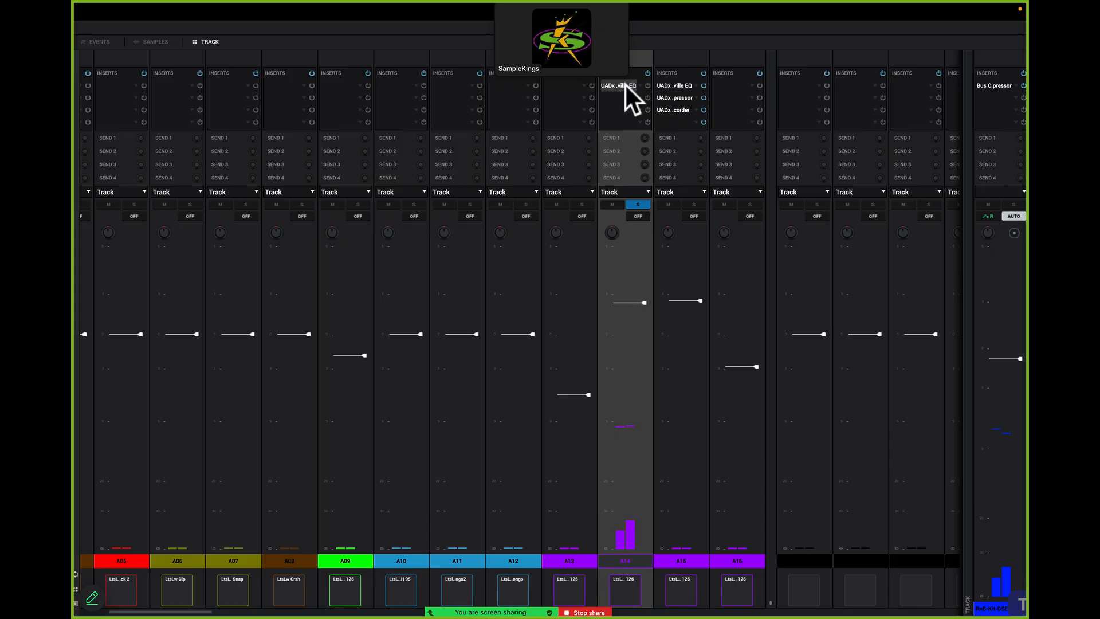
Open the copied Hitsville EQ on track A14 to check its preset and knob settings, and close it again
{"action": "left_click", "coordinate": [626, 89]}
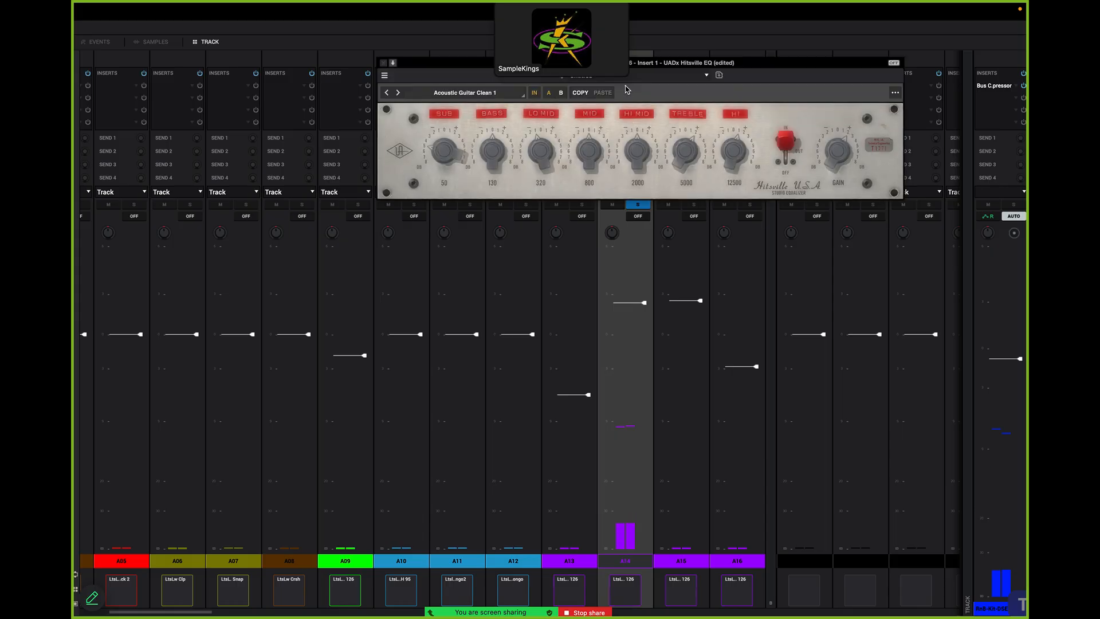
{"action": "left_click_drag", "start_coordinate": [725, 58], "coordinate": [723, 90]}
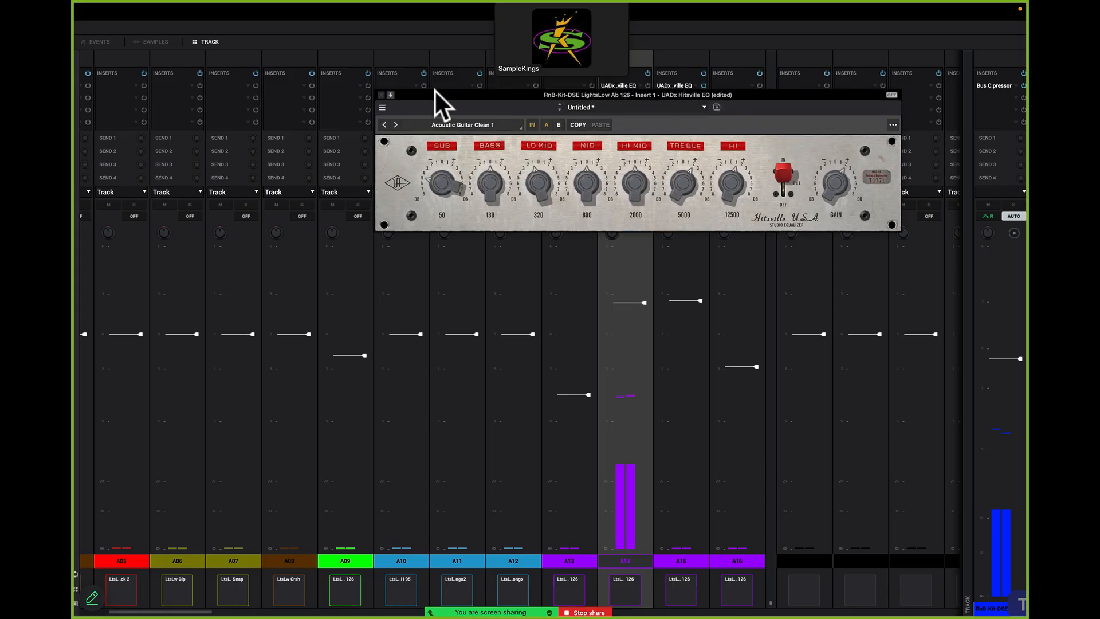
{"action": "left_click", "coordinate": [389, 95]}
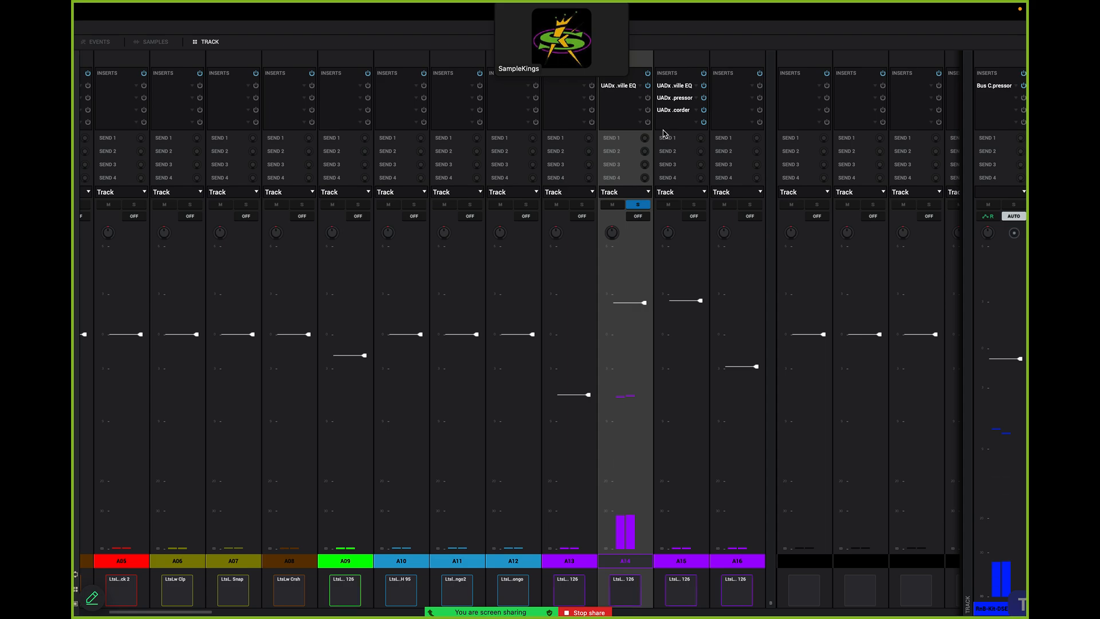
Copy A15's API 2500 compressor and Oxide Tape Recorder to A14's second and third inserts, toggling the compressor insert's power
{"action": "left_click", "coordinate": [678, 101]}
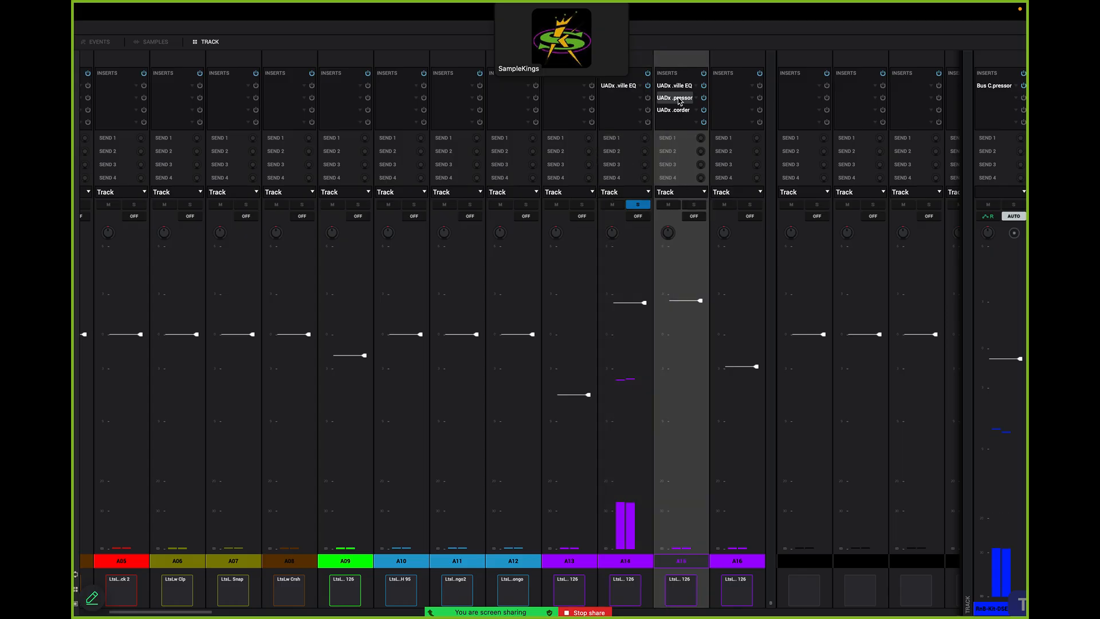
{"action": "left_click_drag", "start_coordinate": [666, 92], "coordinate": [628, 95]}
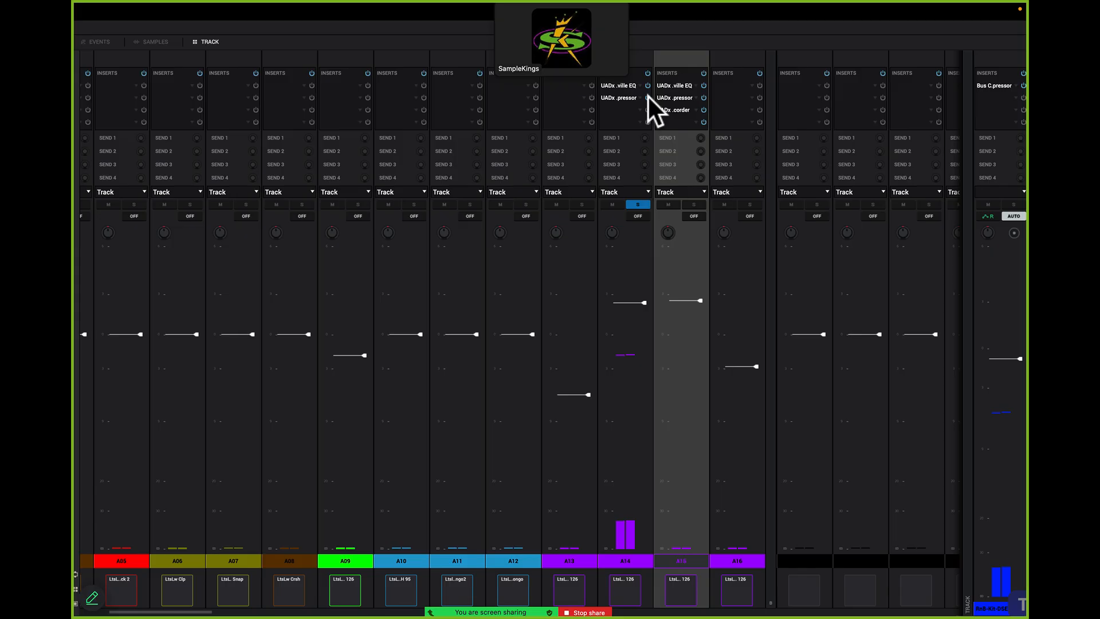
{"action": "left_click", "coordinate": [648, 95]}
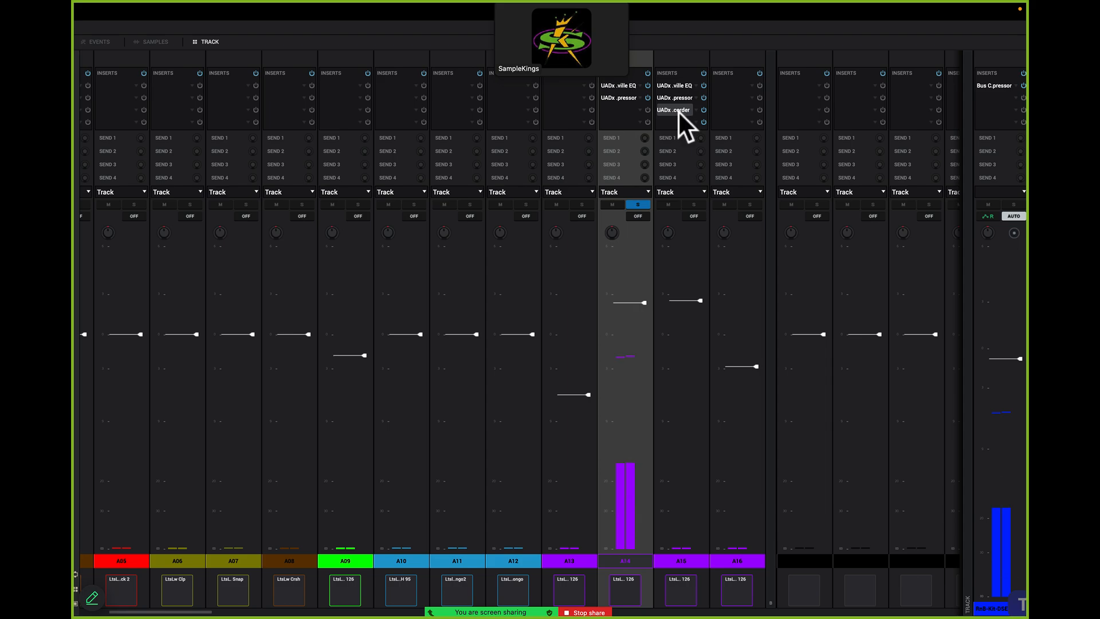
{"action": "left_click_drag", "start_coordinate": [678, 111], "coordinate": [626, 108]}
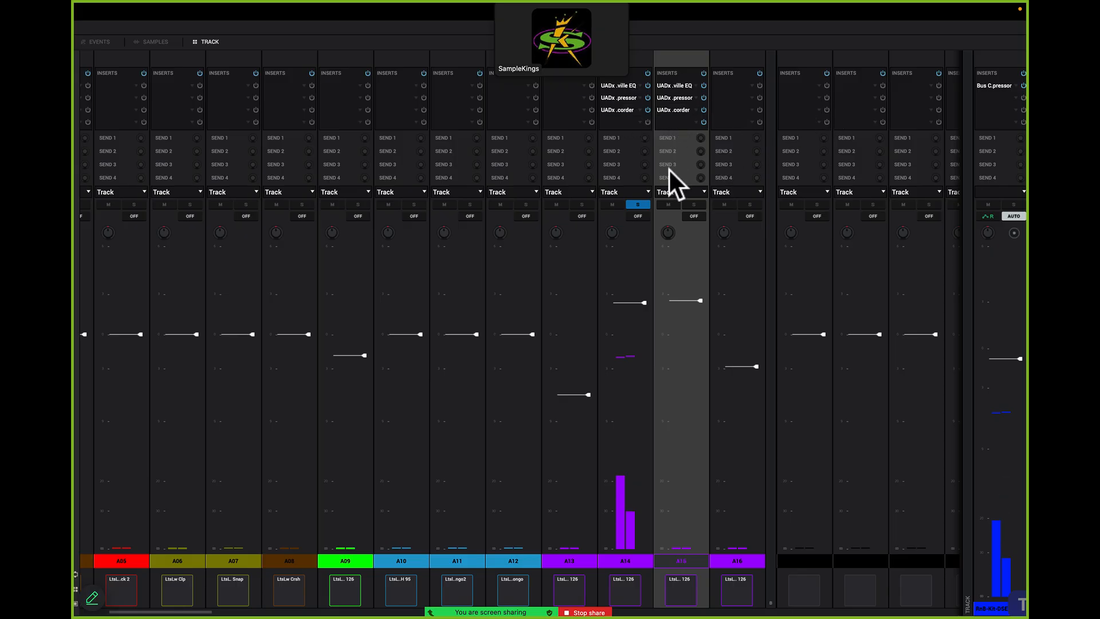
Unsolo track A14 and raise the faders of tracks A15 and A14 slightly in the full mix
{"action": "left_click", "coordinate": [640, 206]}
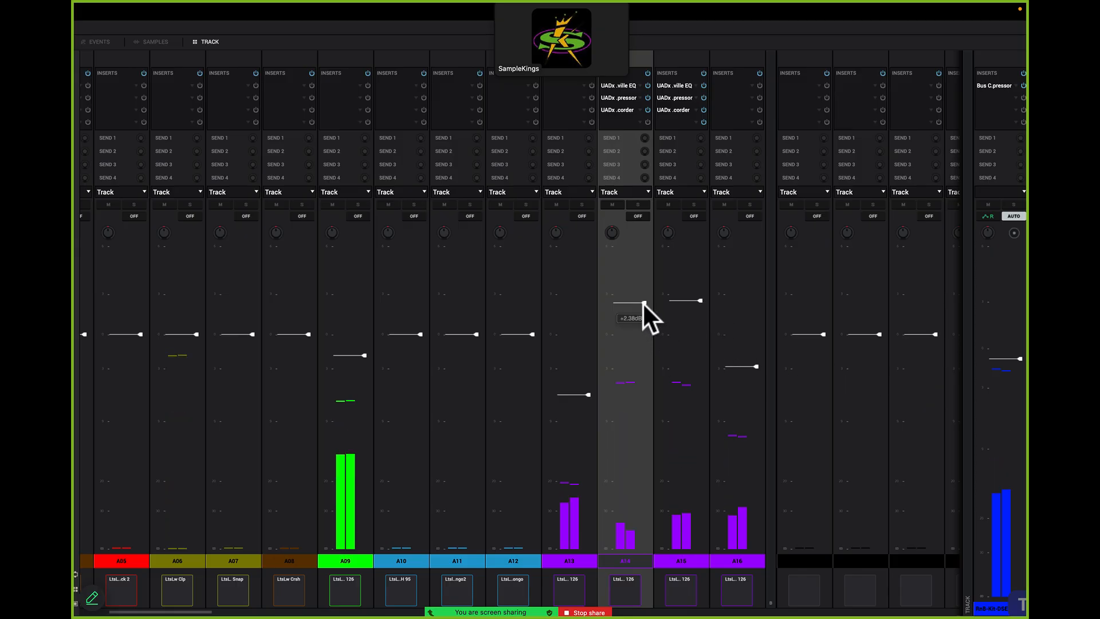
{"action": "left_click", "coordinate": [701, 297]}
{"action": "left_click_drag", "start_coordinate": [700, 295], "coordinate": [699, 290]}
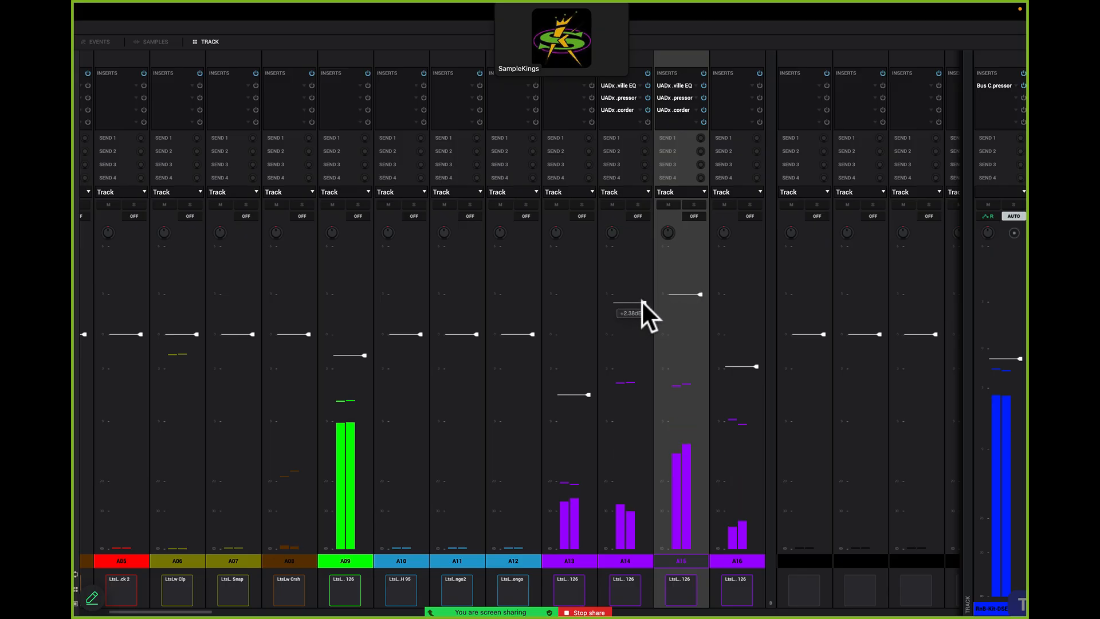
{"action": "left_click_drag", "start_coordinate": [642, 301], "coordinate": [644, 285]}
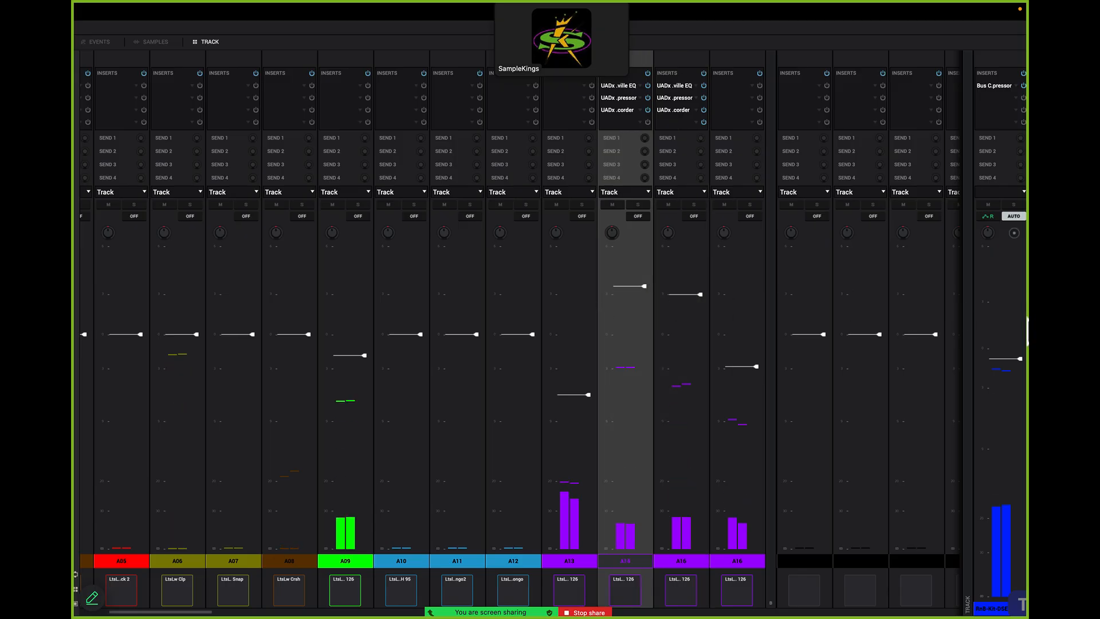
{"action": "left_click", "coordinate": [1019, 358]}
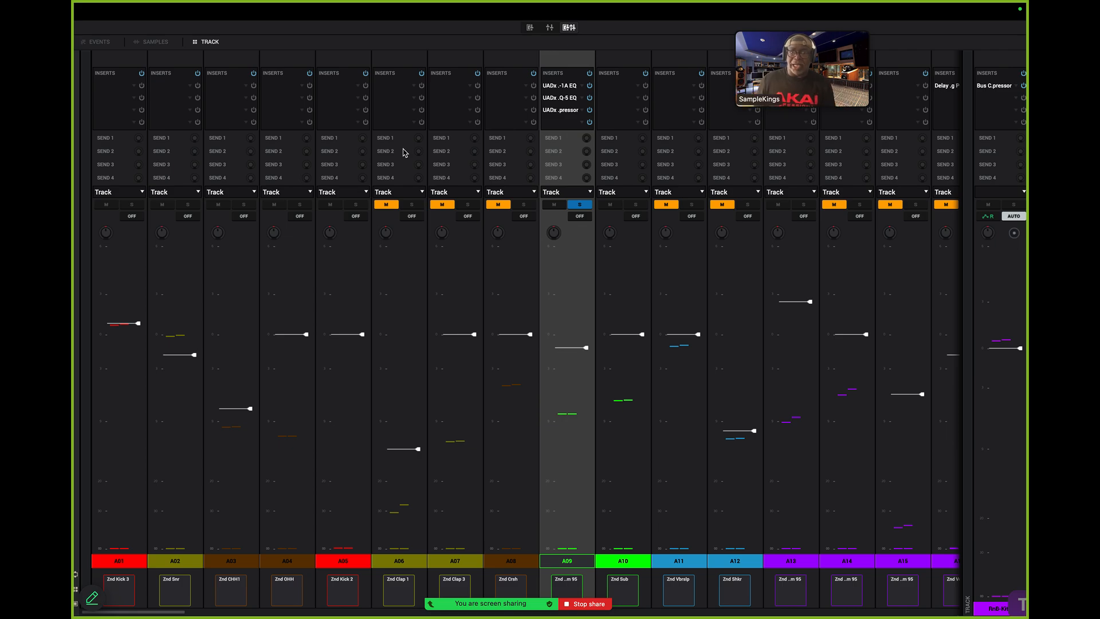
Play the soloed bass track A09 with its Pultec EQP-1A EQ open, and move the plug-in window clear of the insert list
{"action": "left_click", "coordinate": [558, 86]}
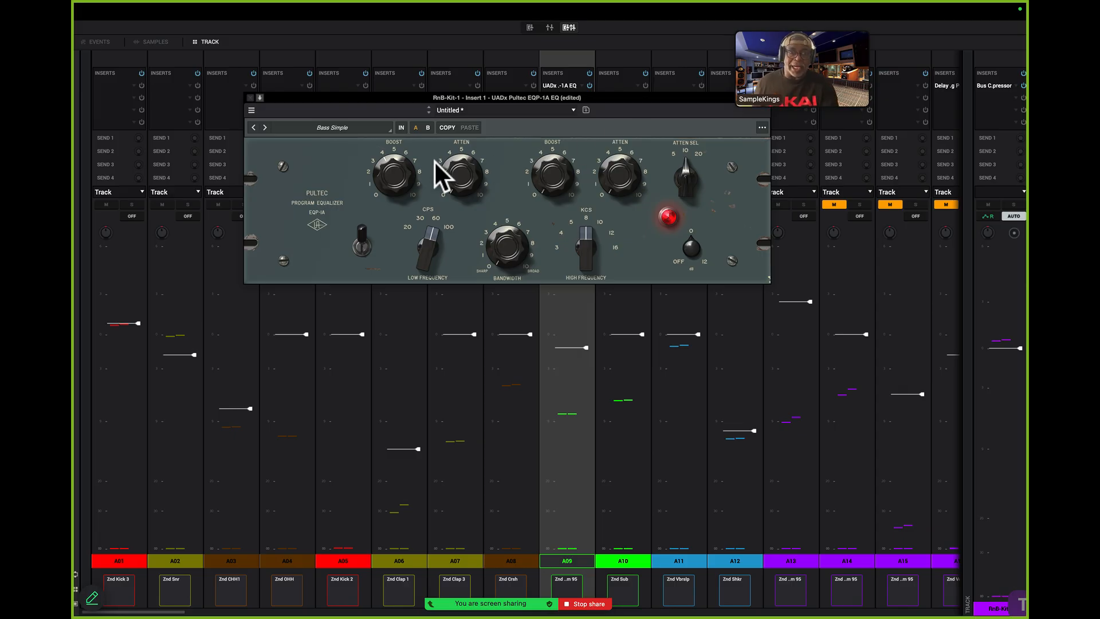
{"action": "left_click", "coordinate": [255, 98]}
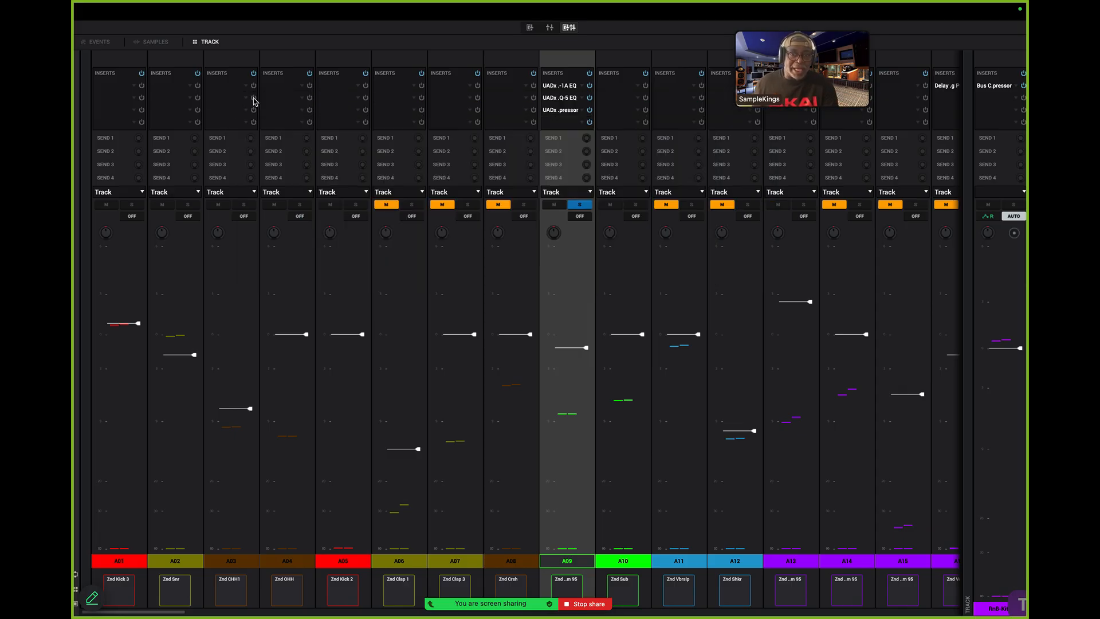
{"action": "key", "text": "space"}
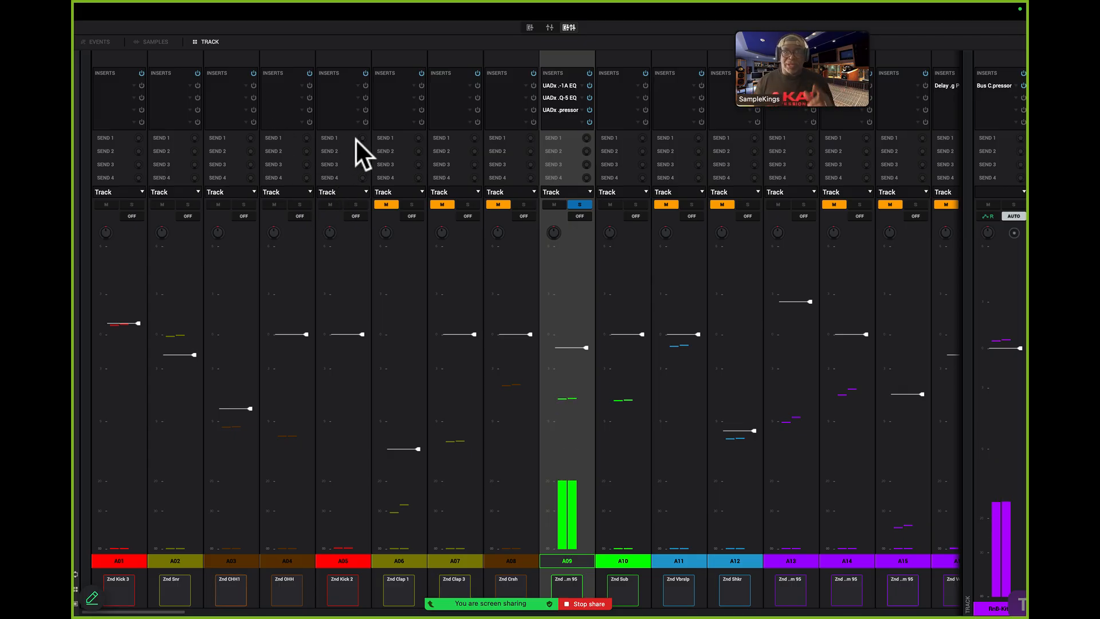
{"action": "left_click", "coordinate": [564, 84]}
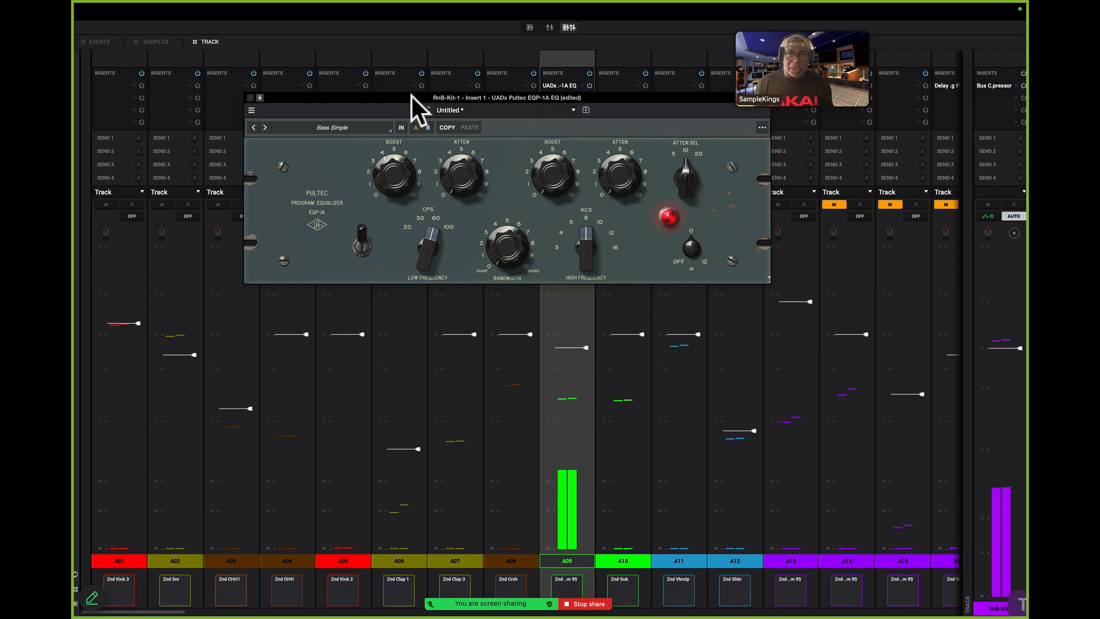
{"action": "left_click_drag", "start_coordinate": [409, 95], "coordinate": [374, 105]}
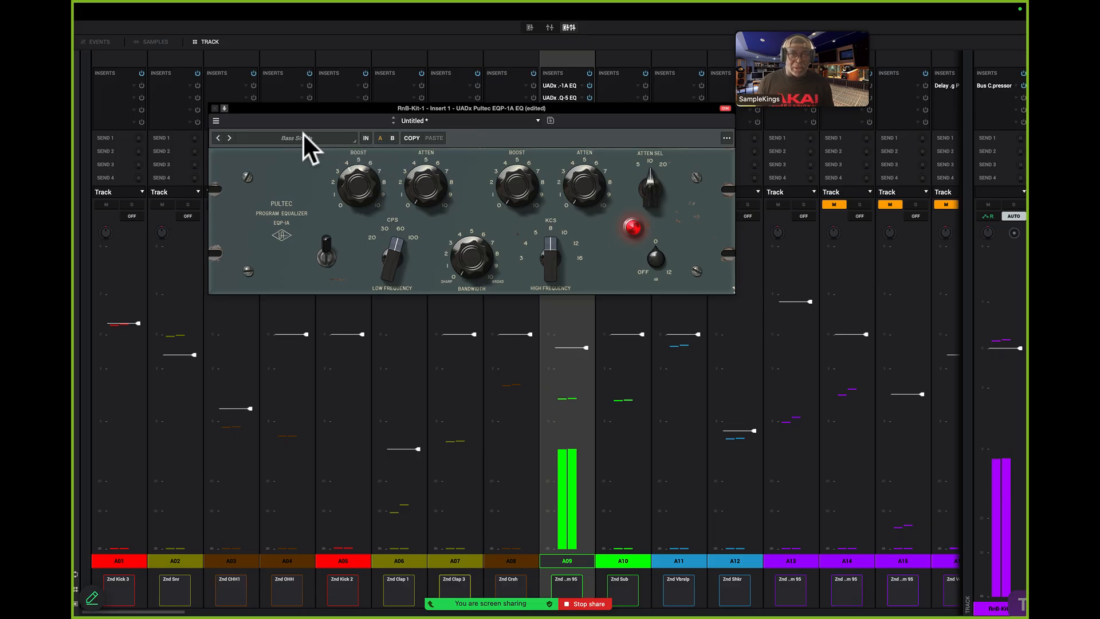
Enable the Pultec EQP-1A with its Bass Simple preset, toggle its insert's power to compare the bass, and close the window
{"action": "left_click", "coordinate": [365, 138]}
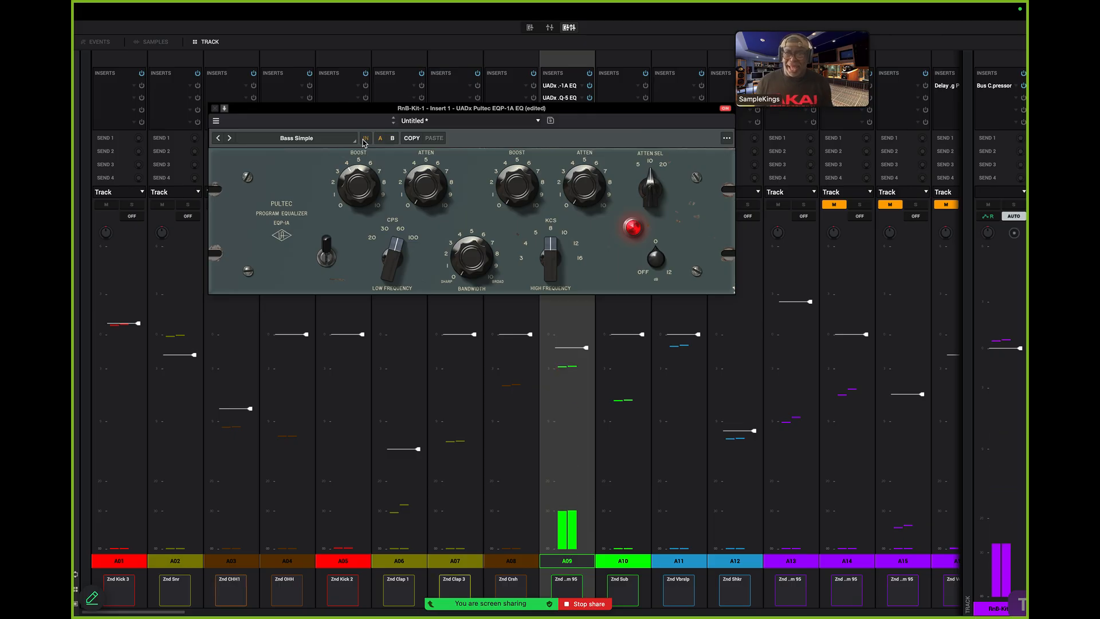
{"action": "left_click", "coordinate": [589, 85]}
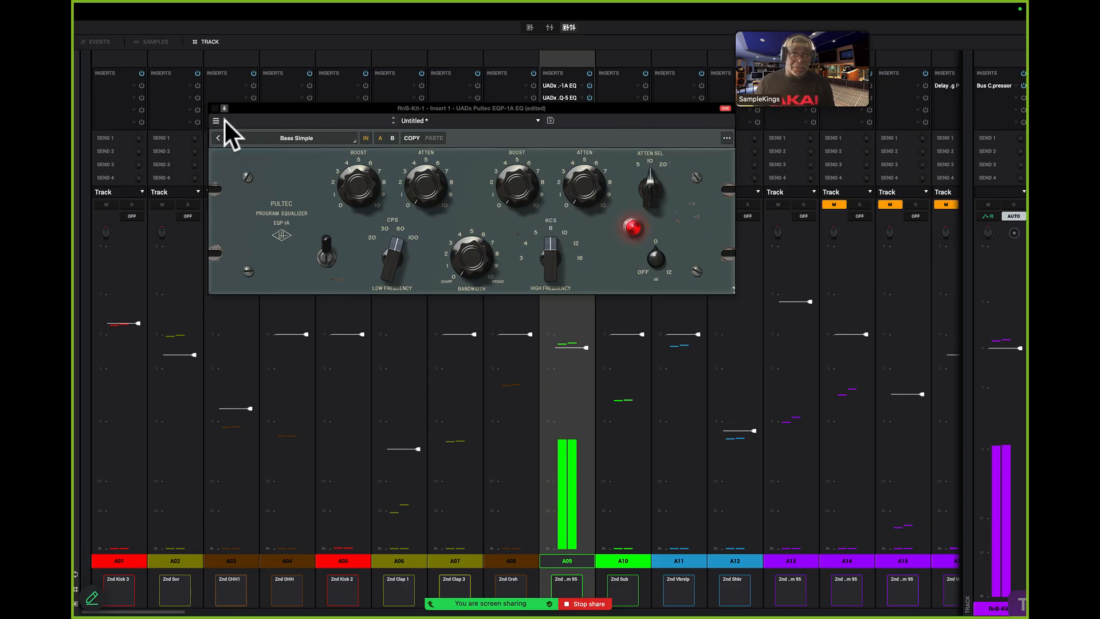
{"action": "left_click", "coordinate": [214, 107]}
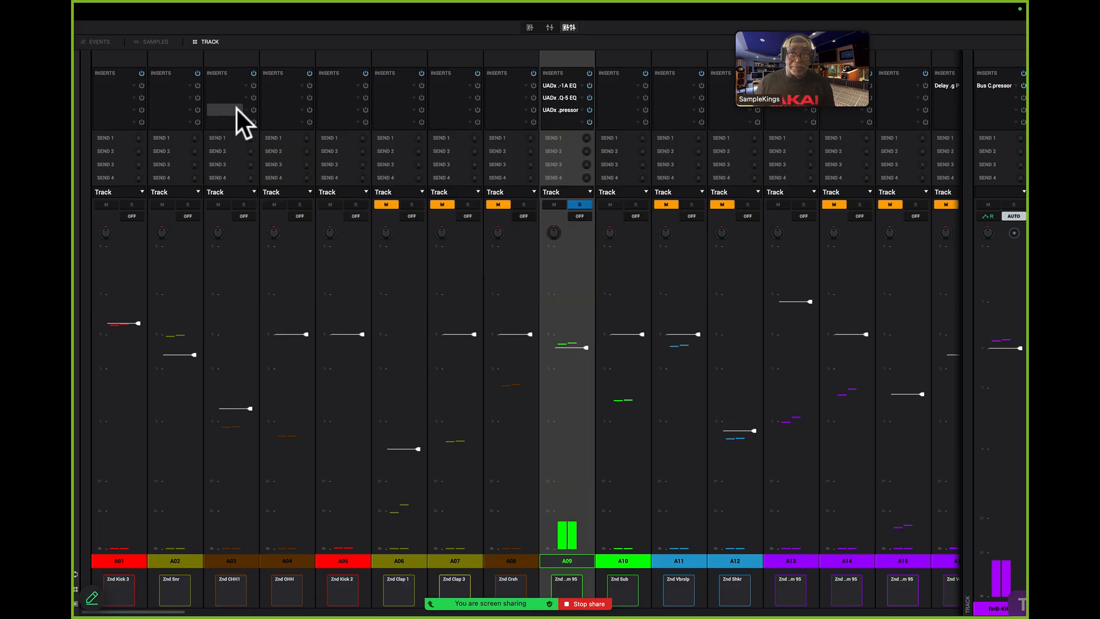
Open the Pultec MEQ-5 on track A09's second insert and, with playback running, bypass and re-enable it to compare the sound
{"action": "left_click", "coordinate": [572, 97]}
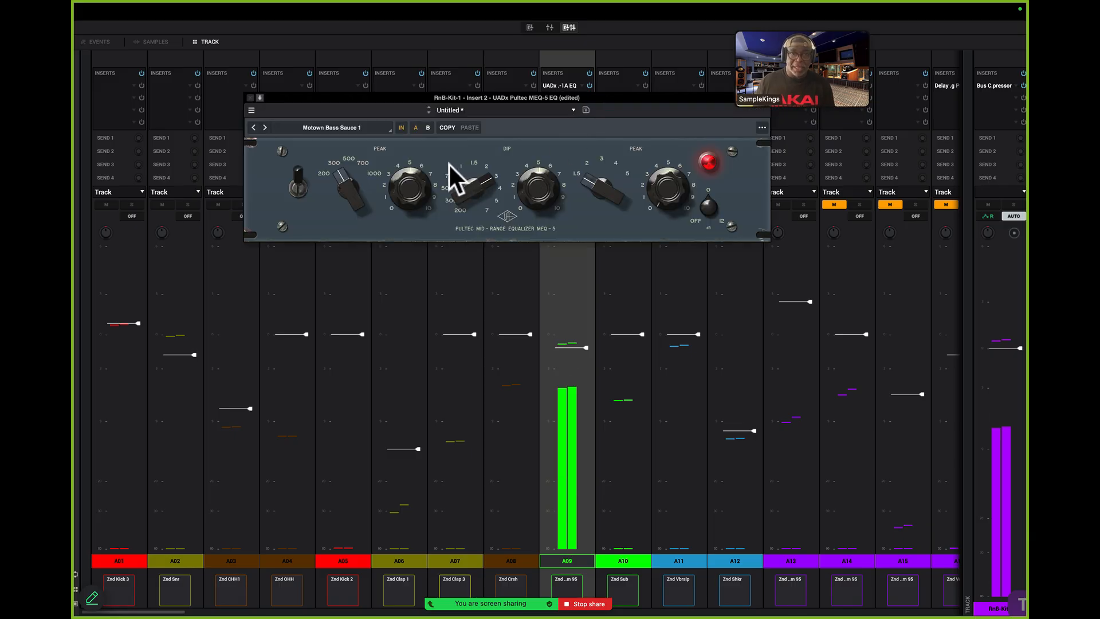
{"action": "left_click", "coordinate": [401, 127]}
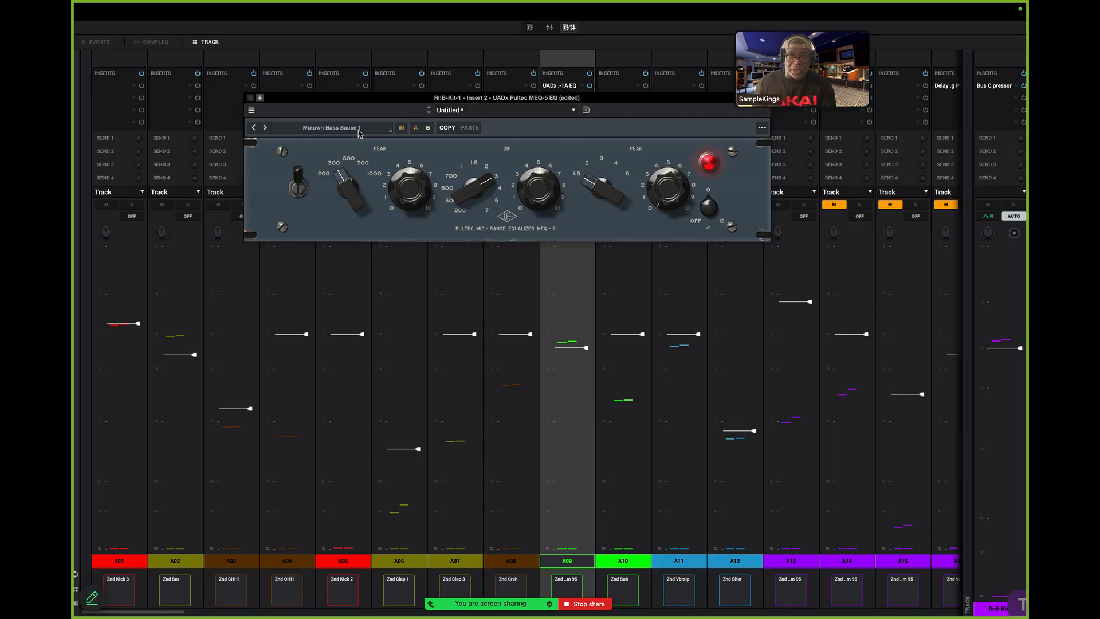
{"action": "left_click", "coordinate": [477, 35]}
{"action": "key", "text": "space"}
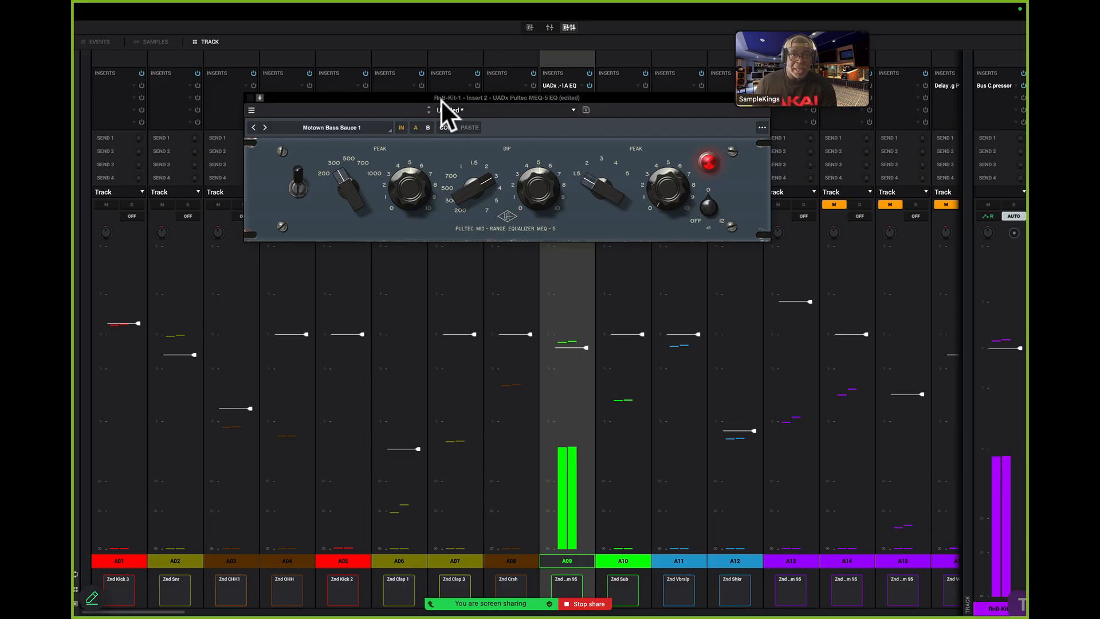
{"action": "left_click", "coordinate": [401, 128]}
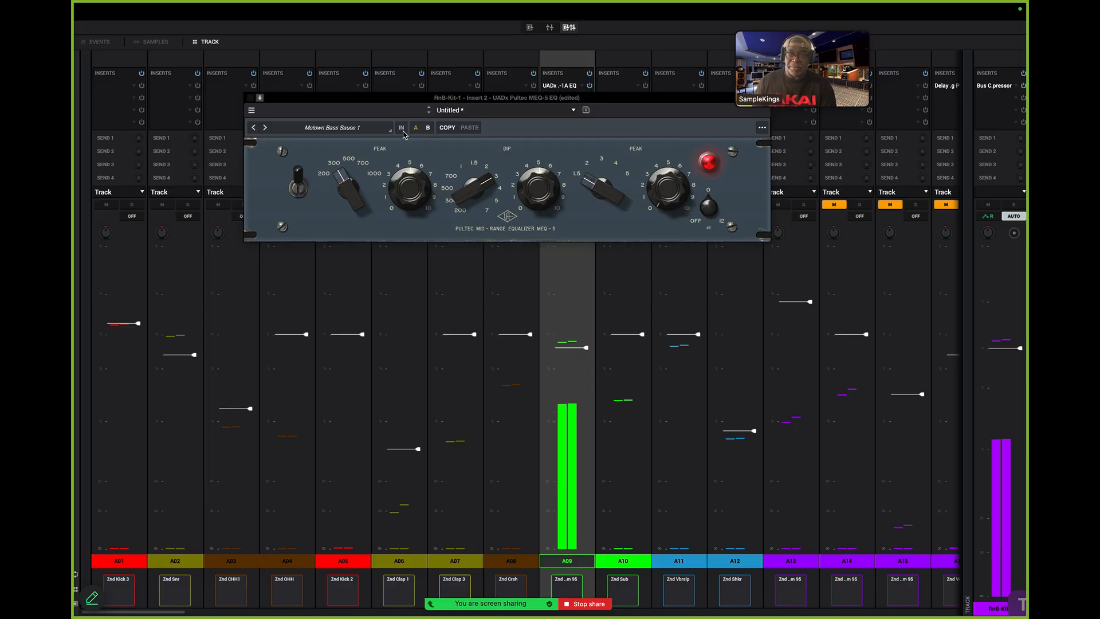
{"action": "left_click", "coordinate": [401, 128]}
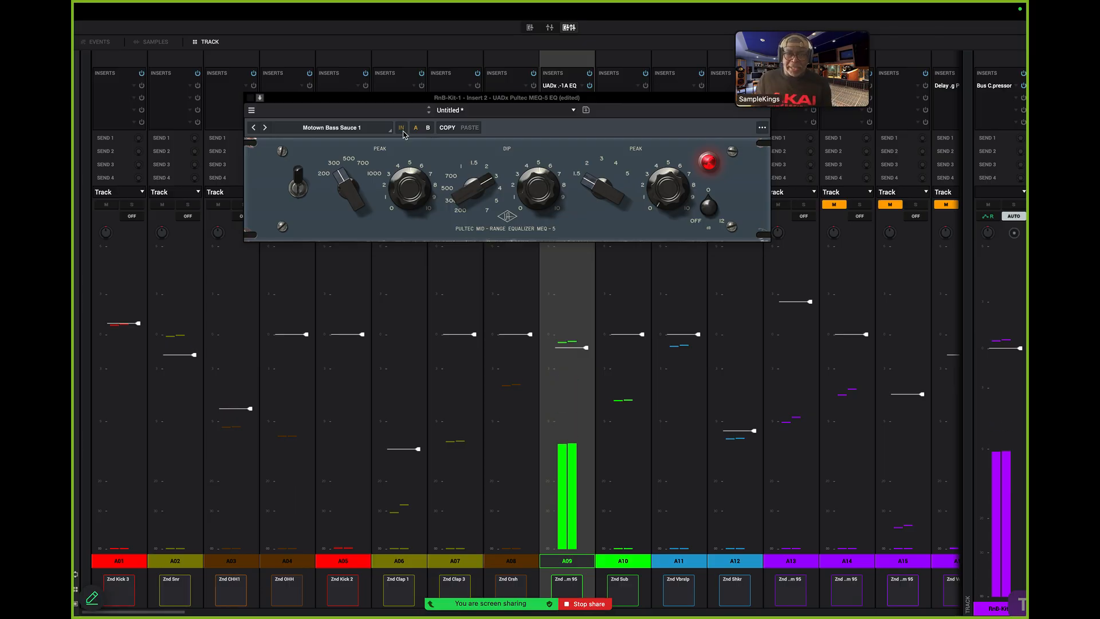
{"action": "left_click", "coordinate": [403, 128]}
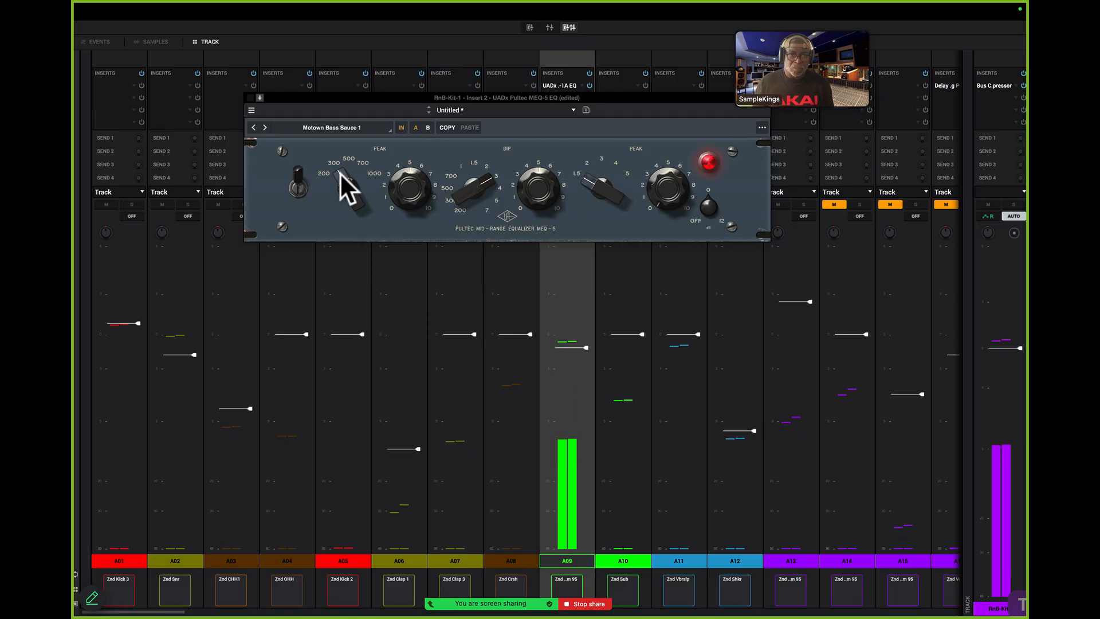
Close track A09's Pultec MEQ-5, open the SSL G Bus Compressor on its third insert, and move the window into clear view
{"action": "left_click_drag", "start_coordinate": [412, 187], "coordinate": [410, 185]}
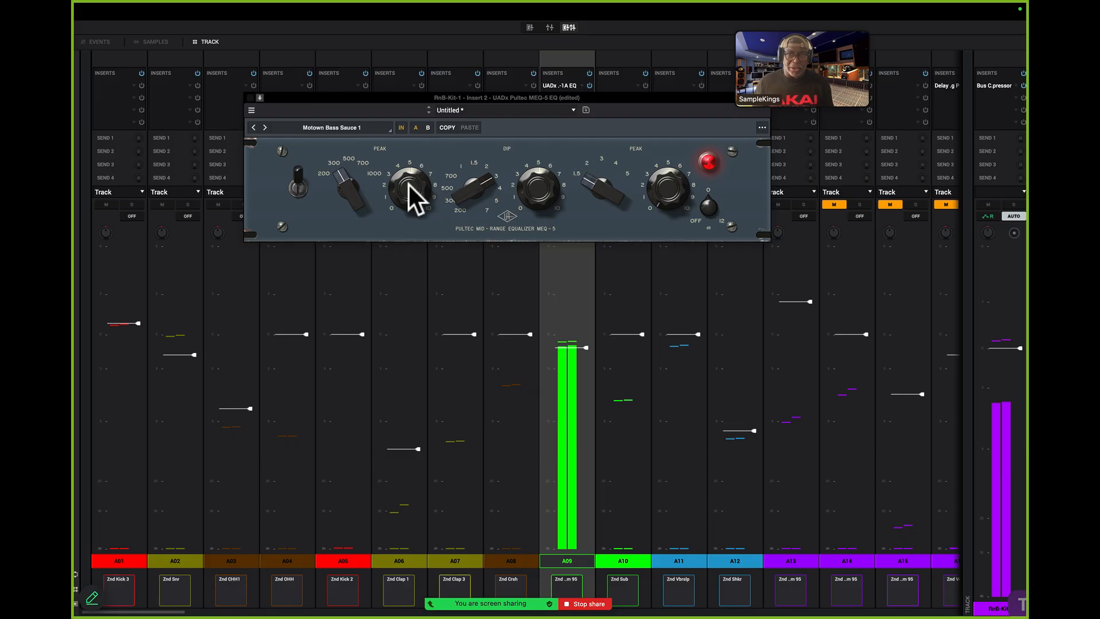
{"action": "left_click", "coordinate": [251, 98]}
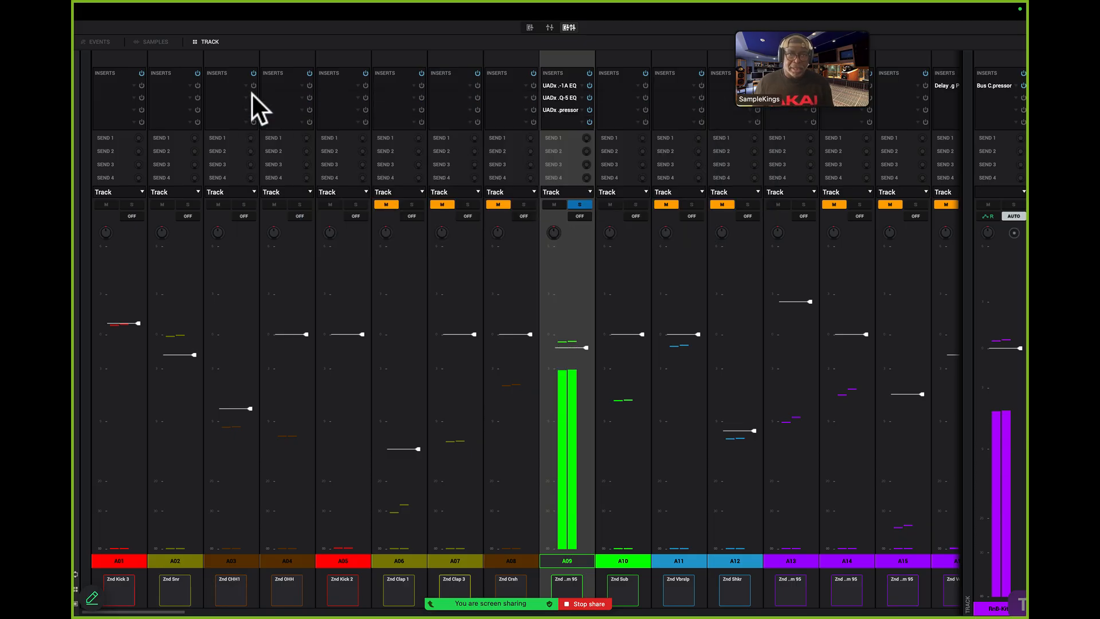
{"action": "left_click", "coordinate": [573, 110]}
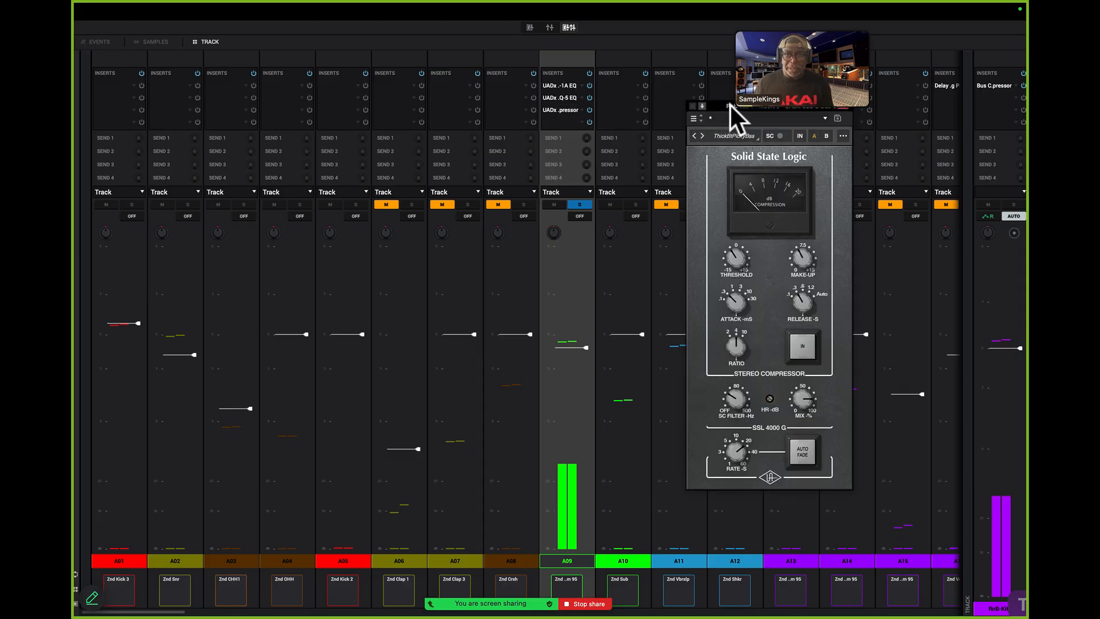
{"action": "left_click_drag", "start_coordinate": [730, 104], "coordinate": [703, 132]}
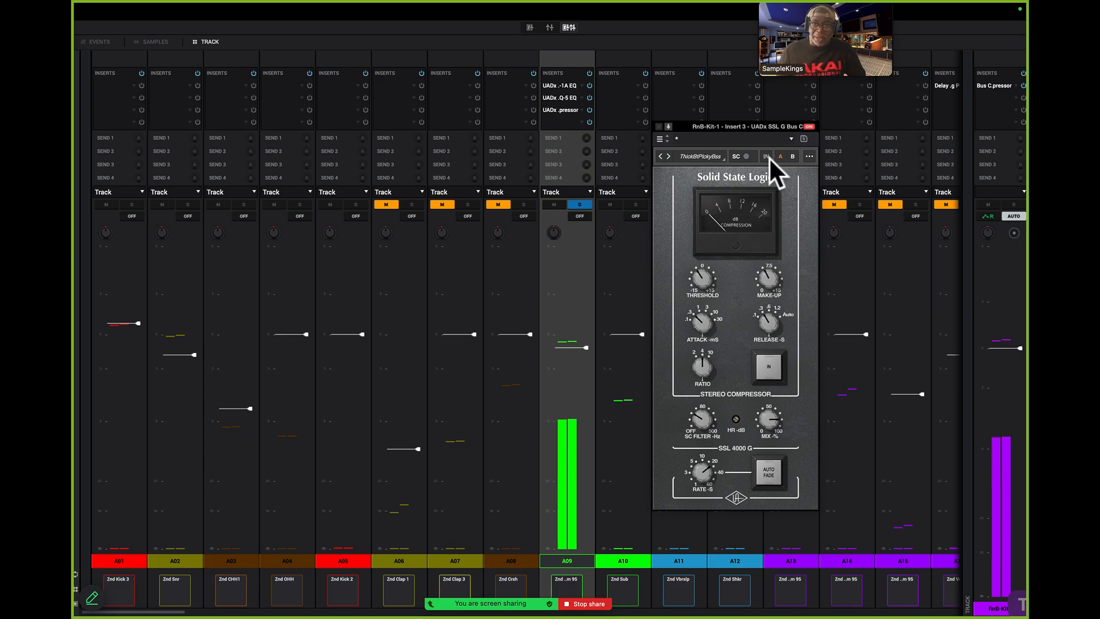
Resize the SSL G Bus Compressor plug-in to 125% and move its window over the middle of the mixer
{"action": "left_click", "coordinate": [808, 155]}
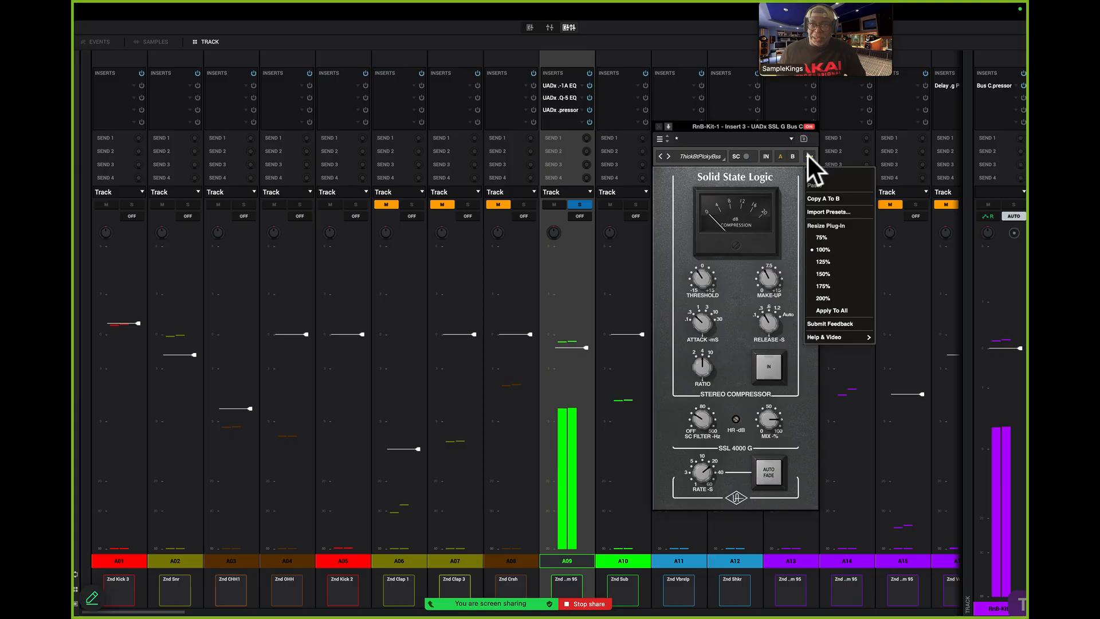
{"action": "left_click", "coordinate": [847, 263]}
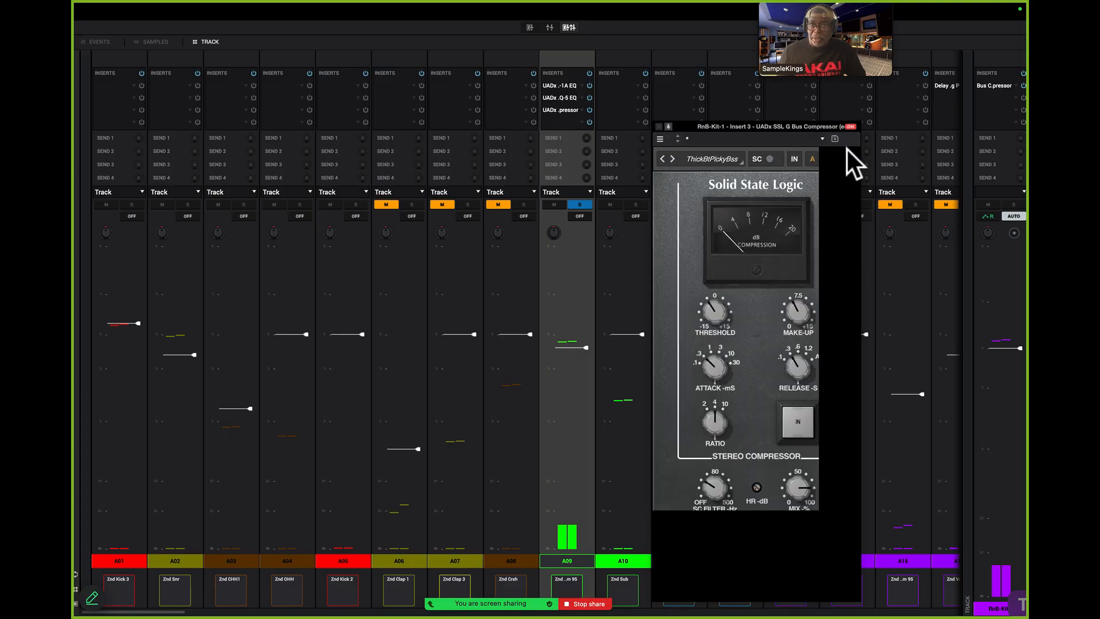
{"action": "left_click_drag", "start_coordinate": [755, 126], "coordinate": [609, 85]}
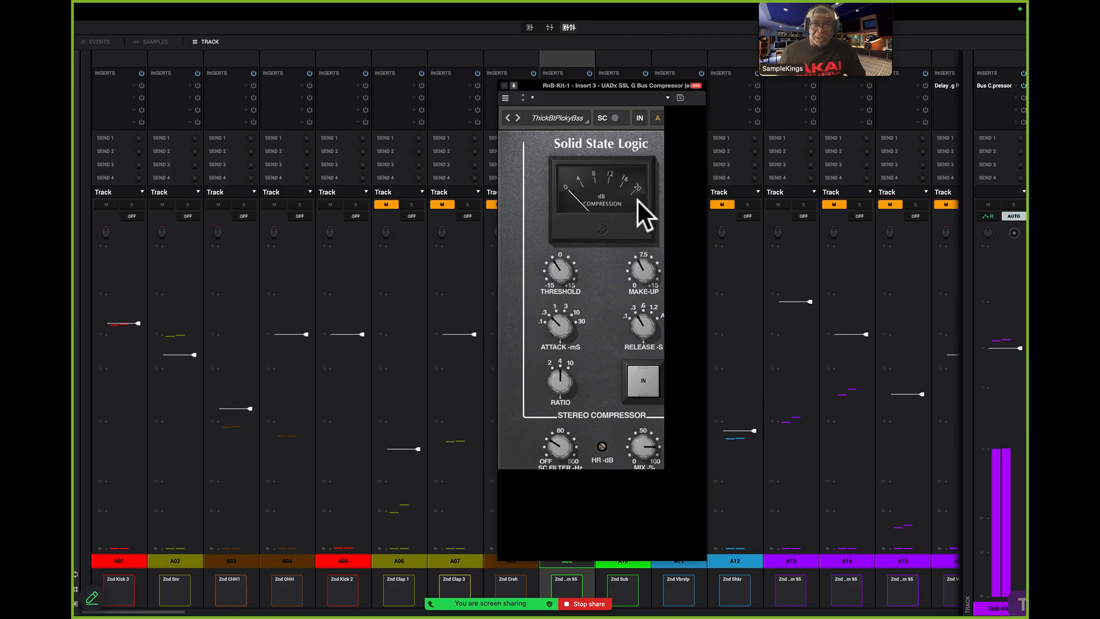
Switch the SSL compressor in and back out to compare the bass, and close its window without saving the plug-in state
{"action": "left_click", "coordinate": [641, 118]}
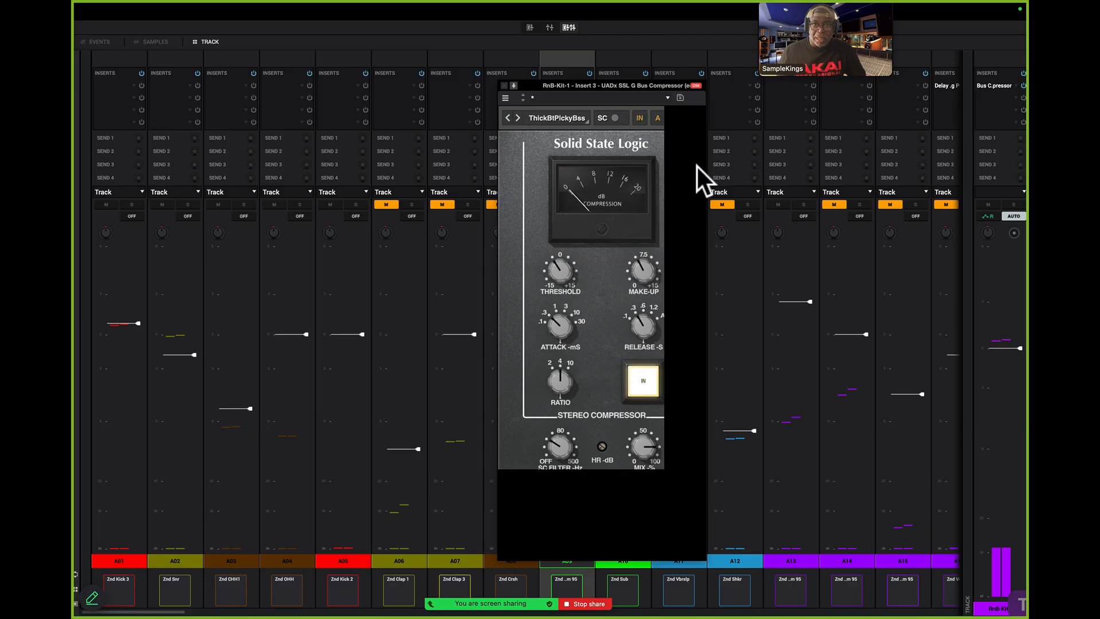
{"action": "left_click", "coordinate": [640, 118]}
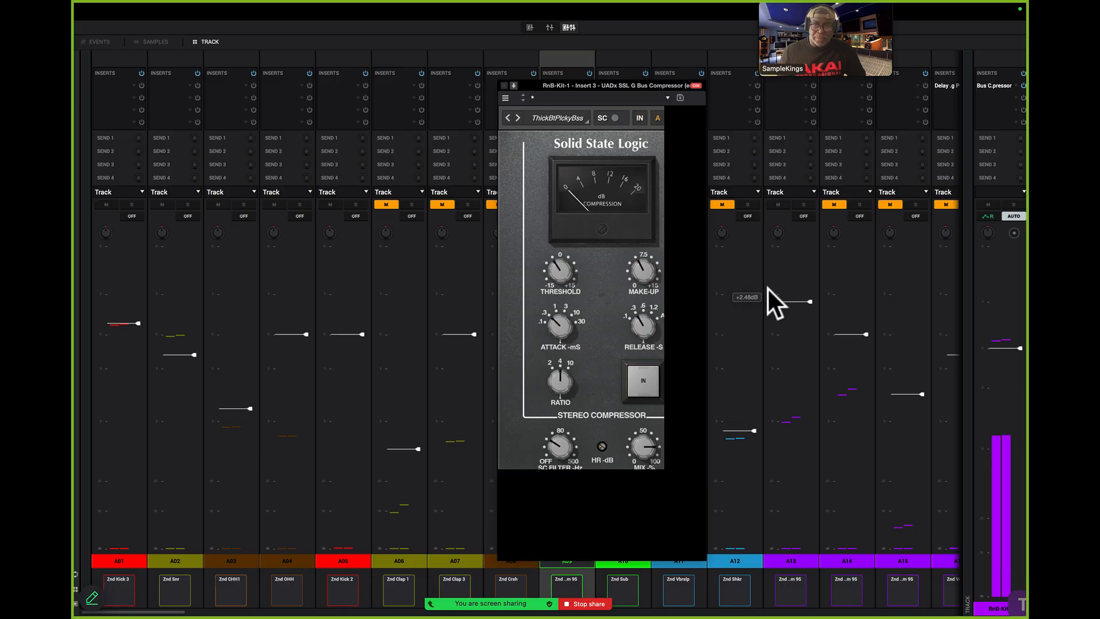
{"action": "left_click", "coordinate": [679, 97]}
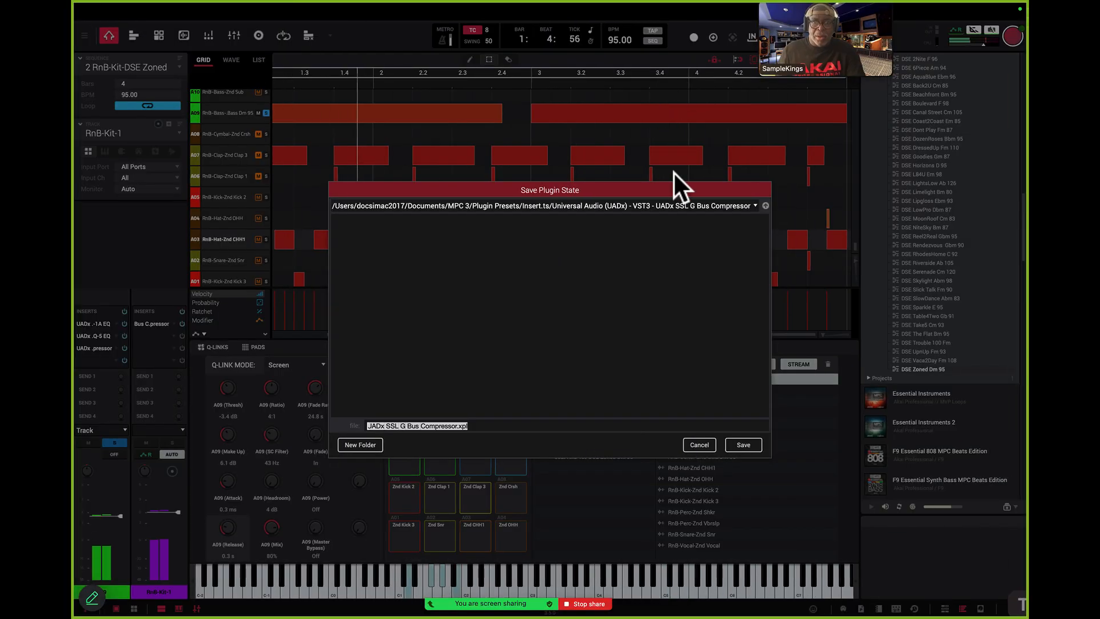
{"action": "left_click", "coordinate": [700, 443]}
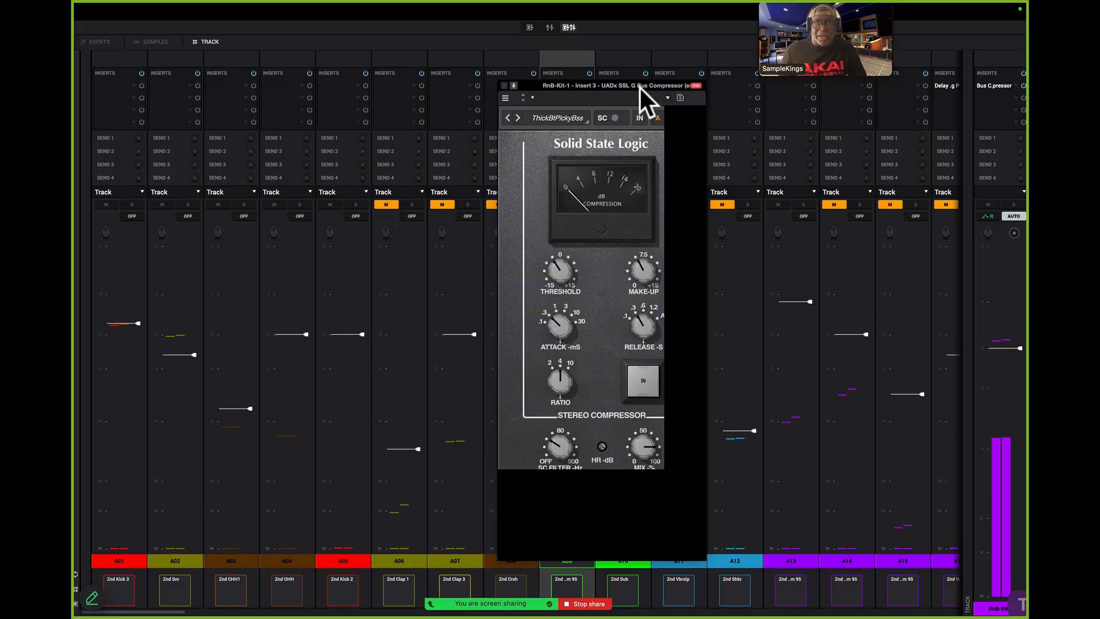
{"action": "left_click", "coordinate": [503, 85]}
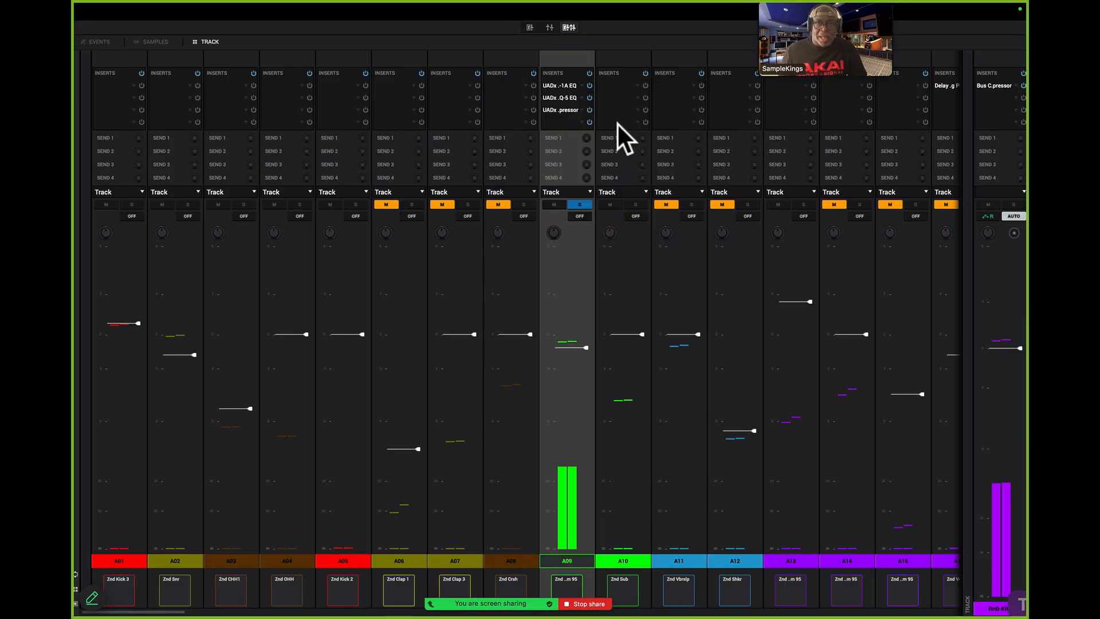
Bypass and re-enable all of track A09's inserts together to compare the bass, and unsolo the track
{"action": "left_click", "coordinate": [589, 73]}
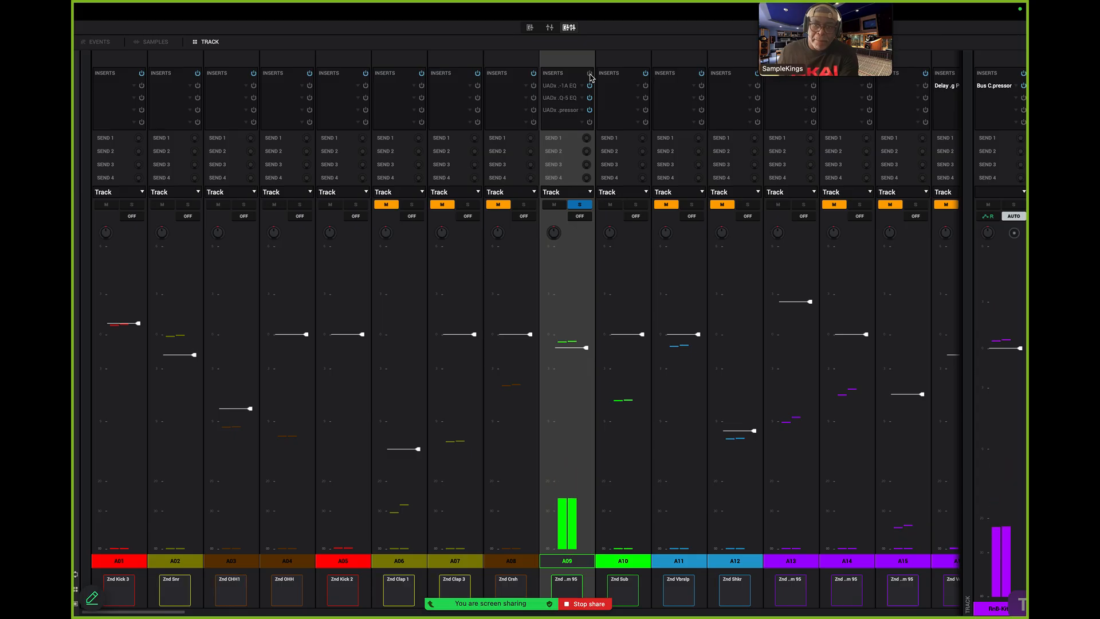
{"action": "left_click", "coordinate": [590, 74]}
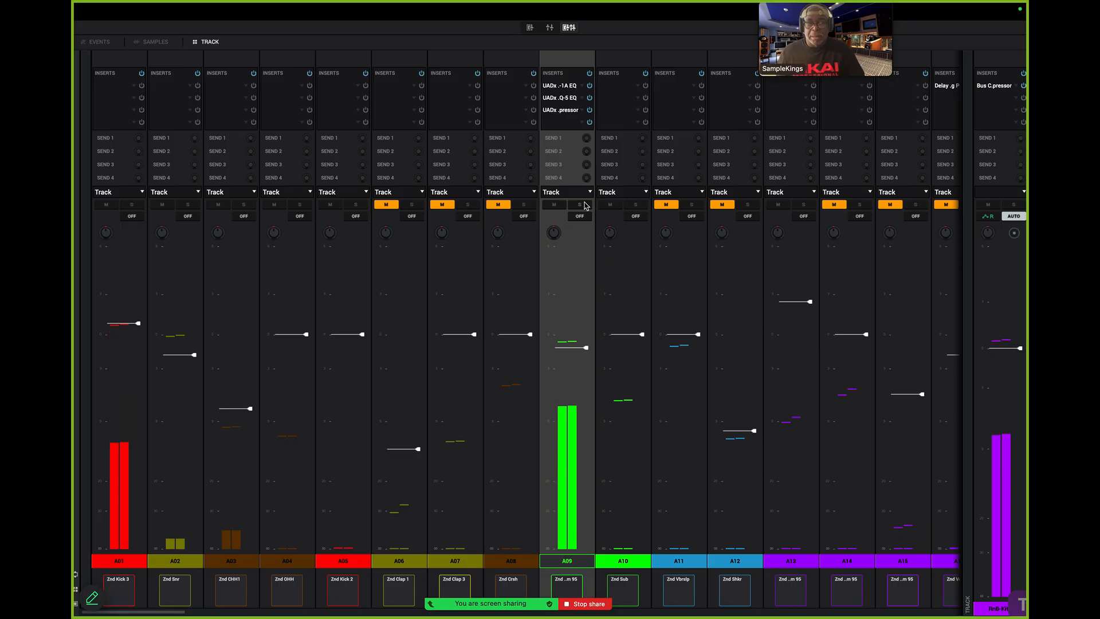
Raise the snare track A02's fader, unmute tracks A06, A07 and A08, and raise A07's fader slightly
{"action": "left_click_drag", "start_coordinate": [190, 353], "coordinate": [195, 274]}
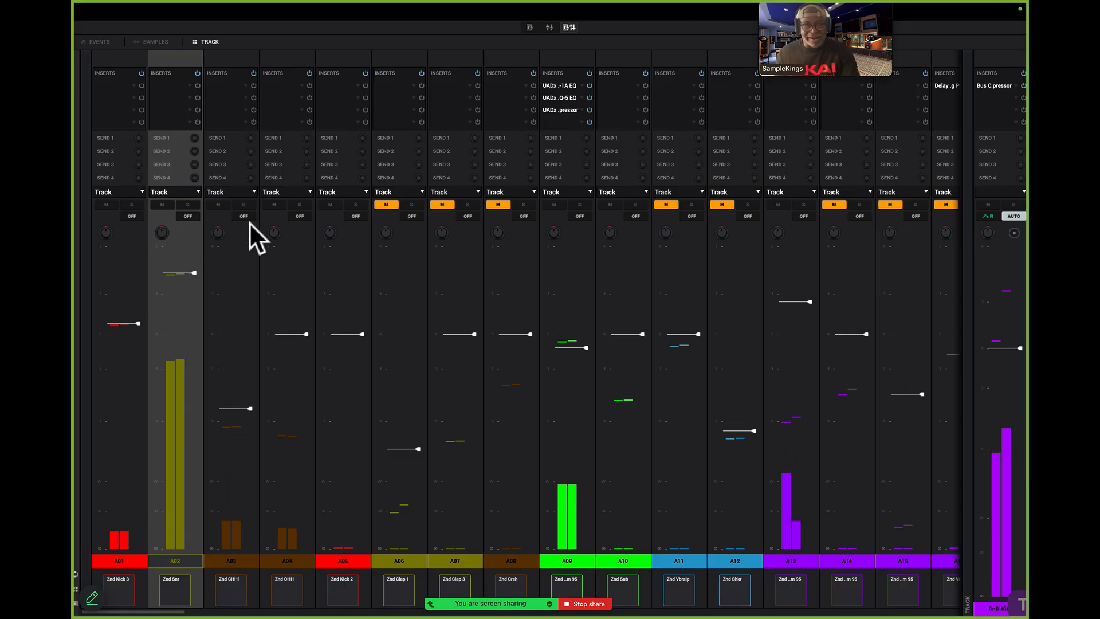
{"action": "left_click", "coordinate": [380, 204]}
{"action": "left_click", "coordinate": [381, 204]}
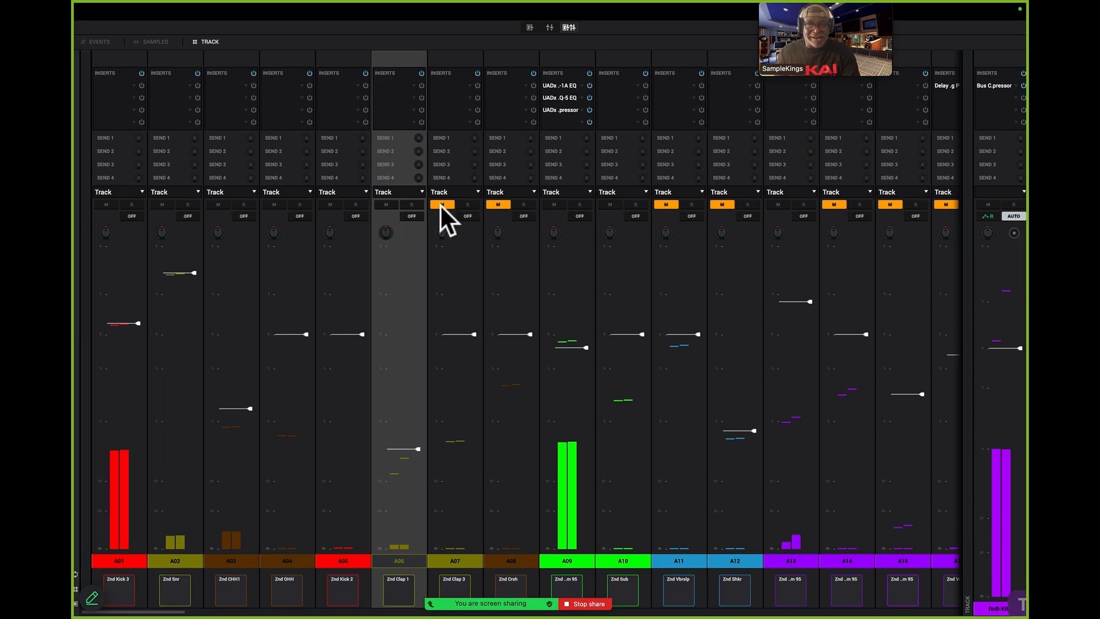
{"action": "left_click", "coordinate": [442, 205]}
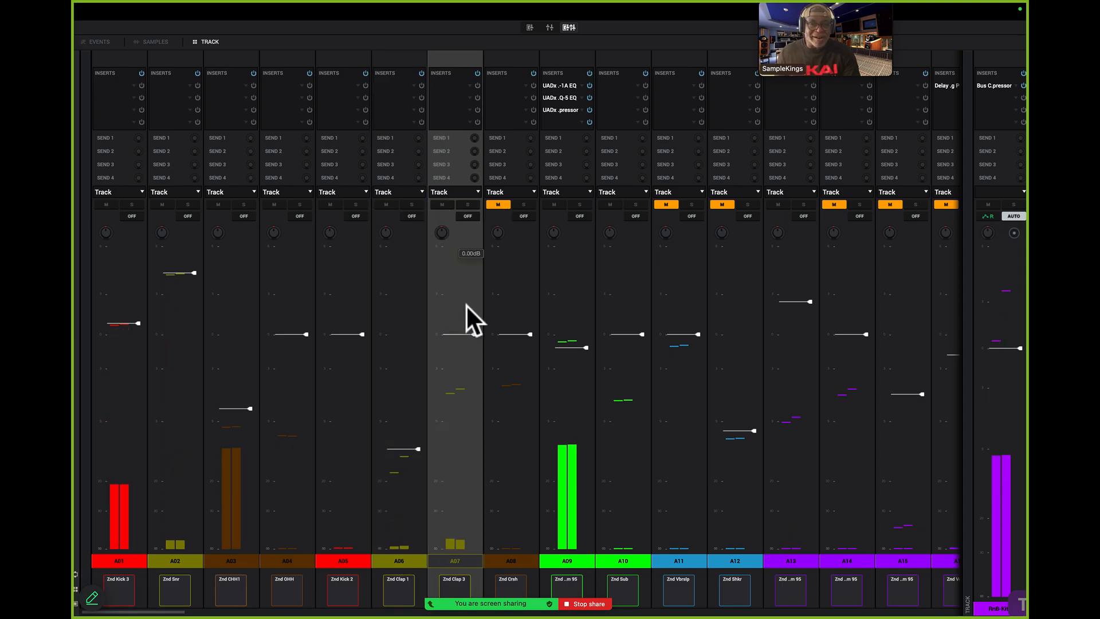
{"action": "left_click_drag", "start_coordinate": [473, 334], "coordinate": [475, 325]}
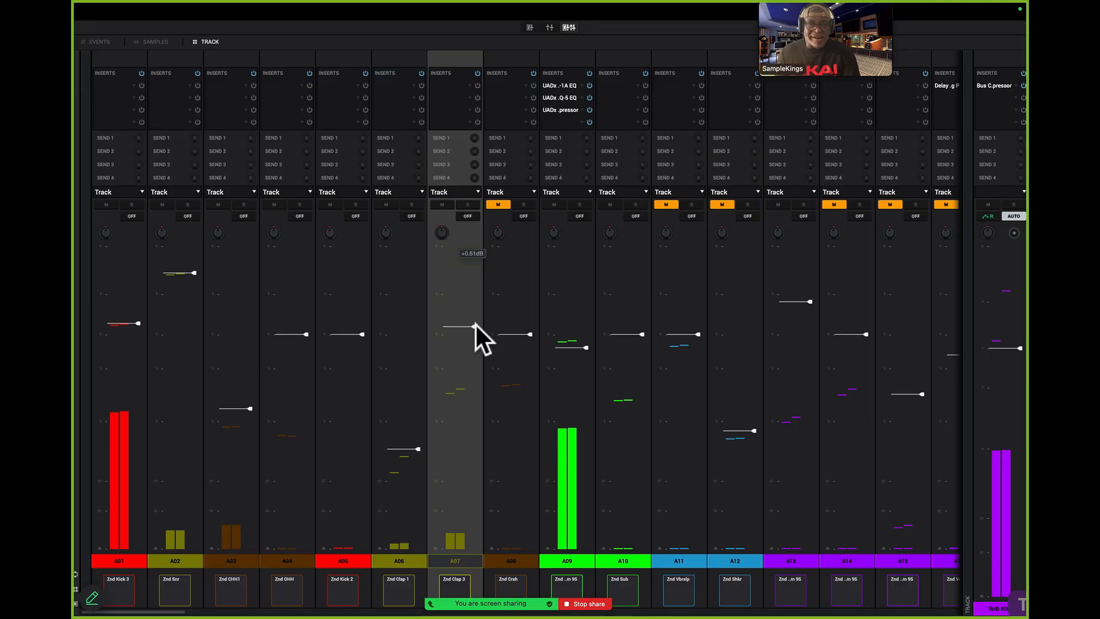
{"action": "left_click", "coordinate": [500, 204]}
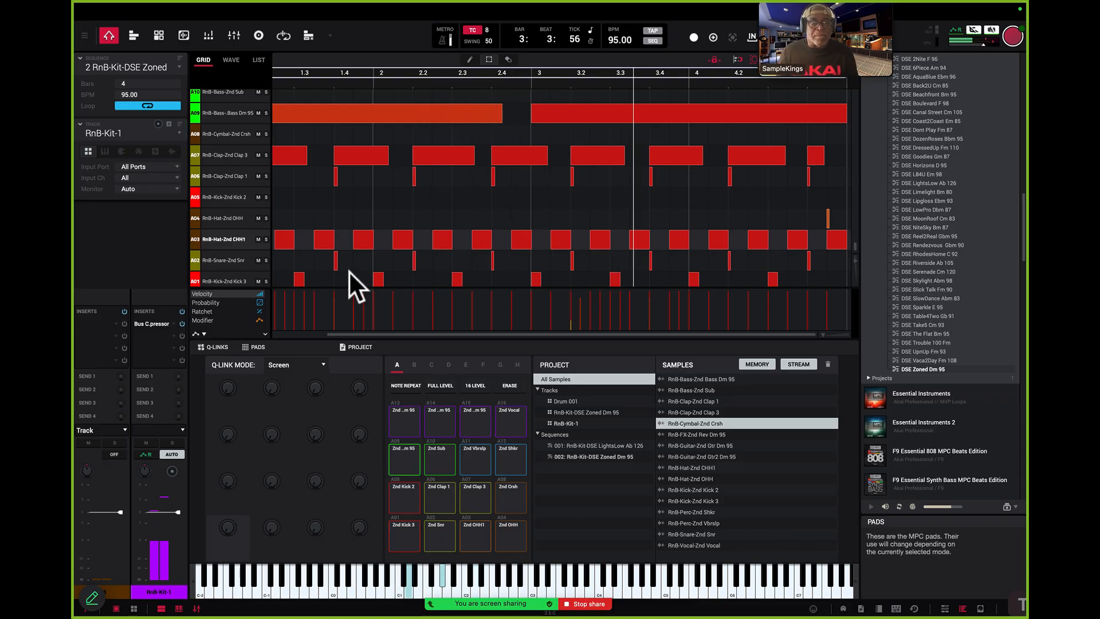
Return to the main grid view and unmute pad tracks A11, A12, A14 and A15 during playback
{"action": "scroll", "coordinate": [397, 242], "scroll_direction": "up", "scroll_amount": 3}
{"action": "scroll", "coordinate": [397, 242], "scroll_direction": "up", "scroll_amount": 3}
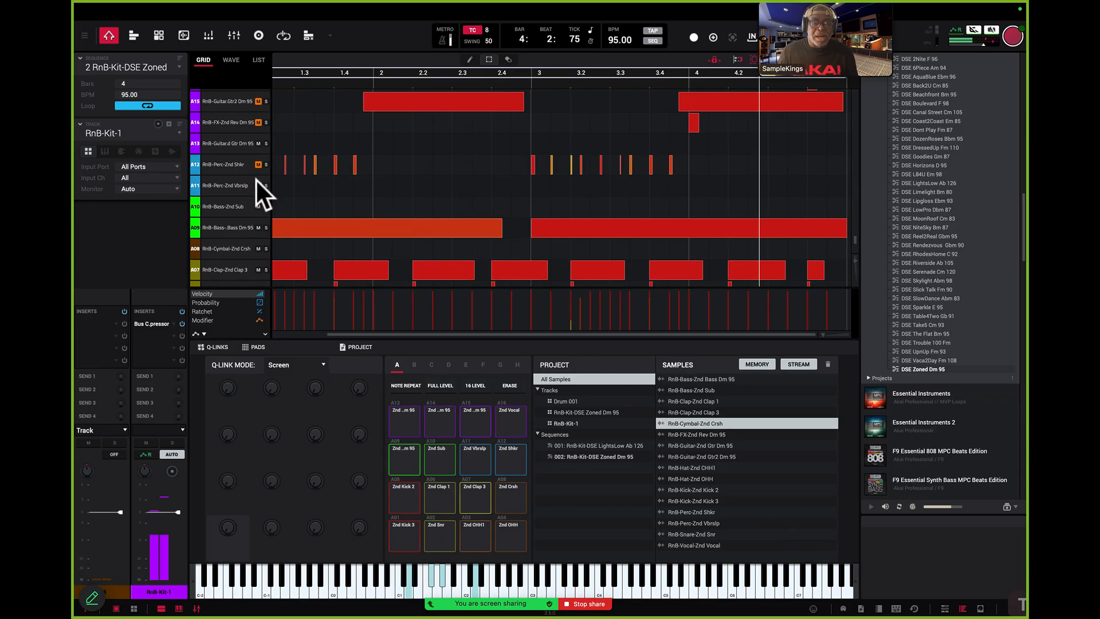
{"action": "left_click", "coordinate": [258, 164]}
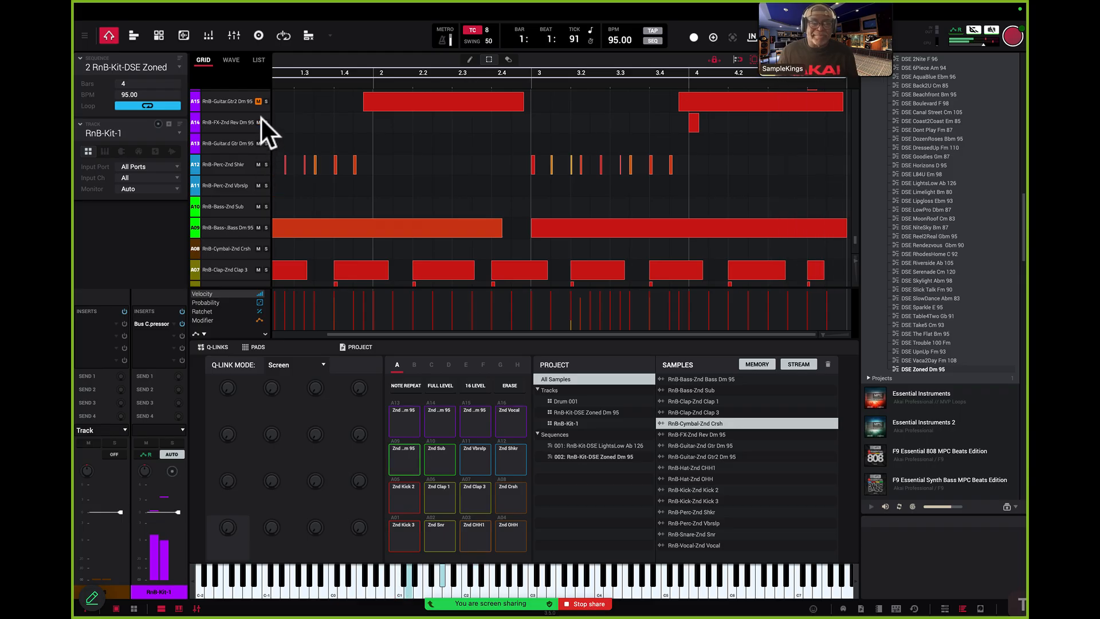
{"action": "left_click", "coordinate": [258, 101]}
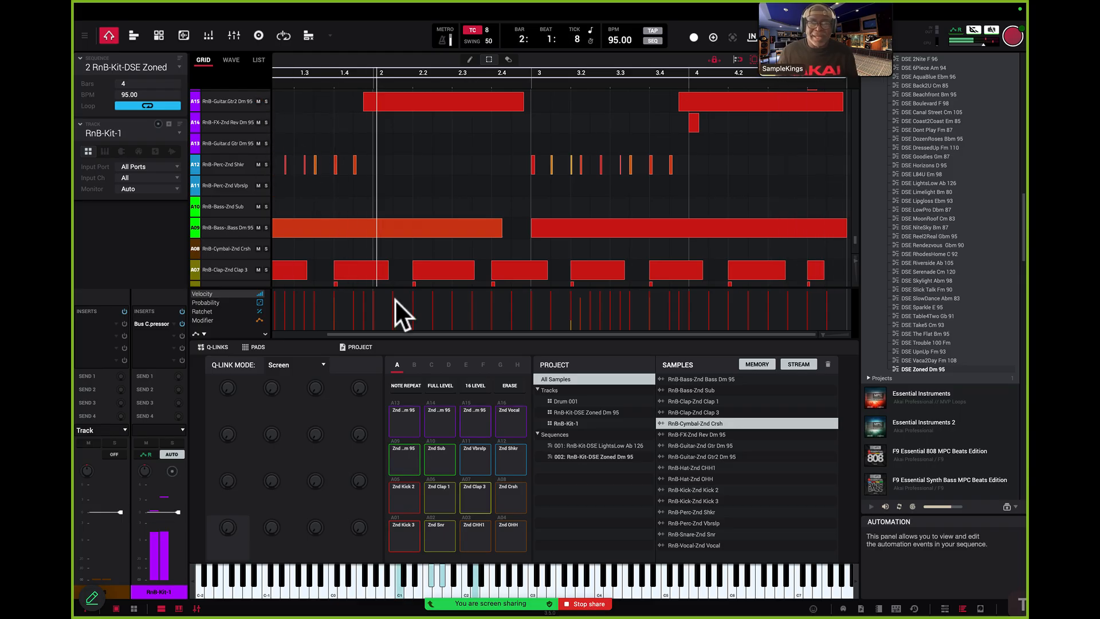